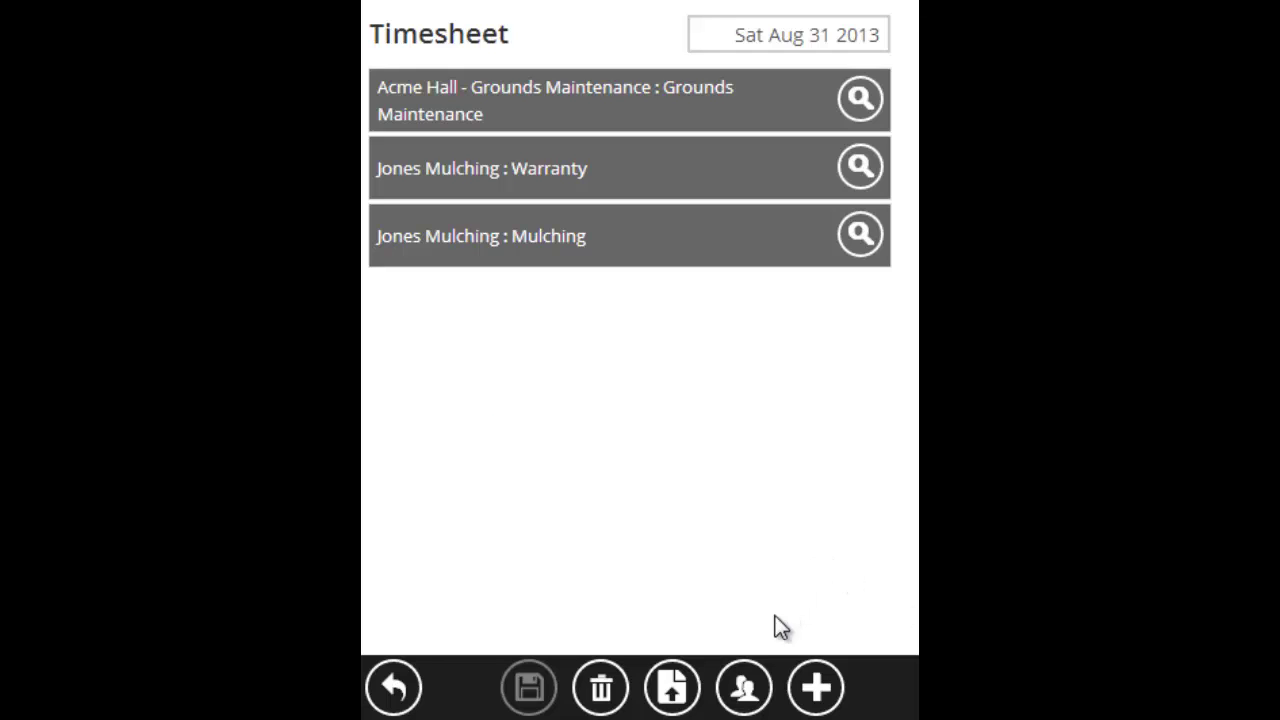
- Mark the third listed employee in the timesheet configuration as 15 minutes late
{"action": "left_click", "coordinate": [746, 690]}
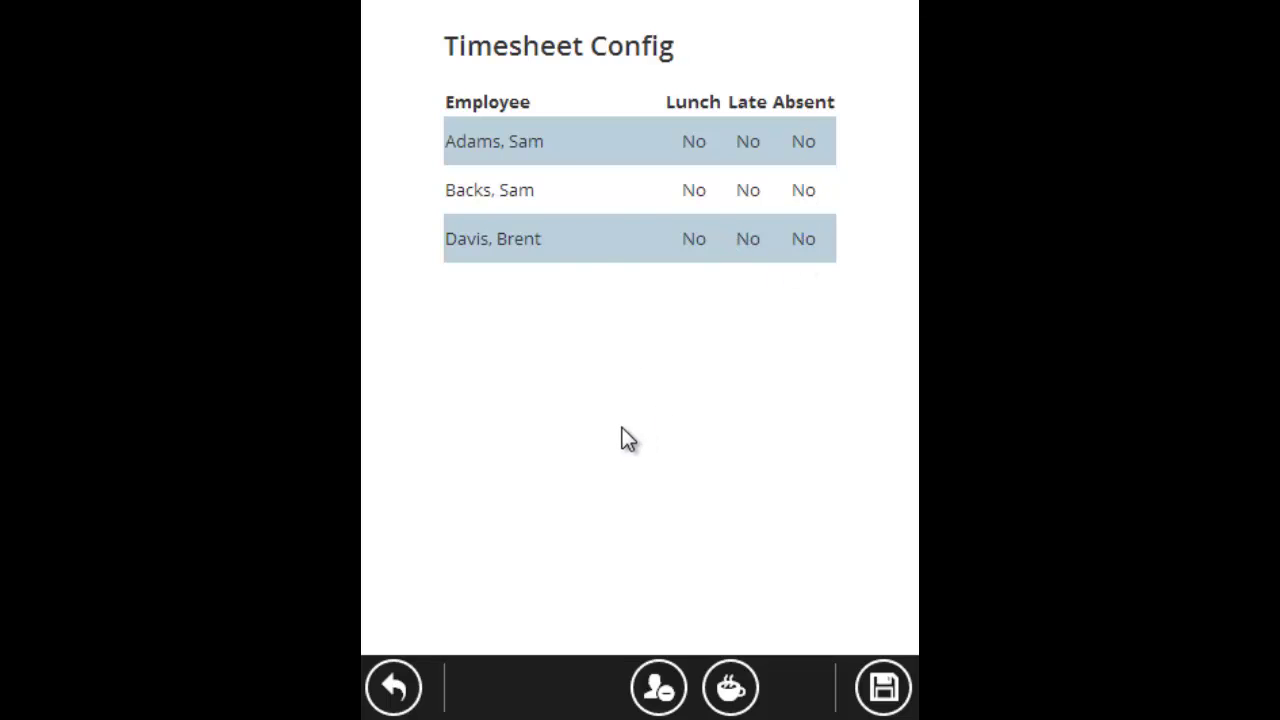
{"action": "left_click", "coordinate": [562, 243]}
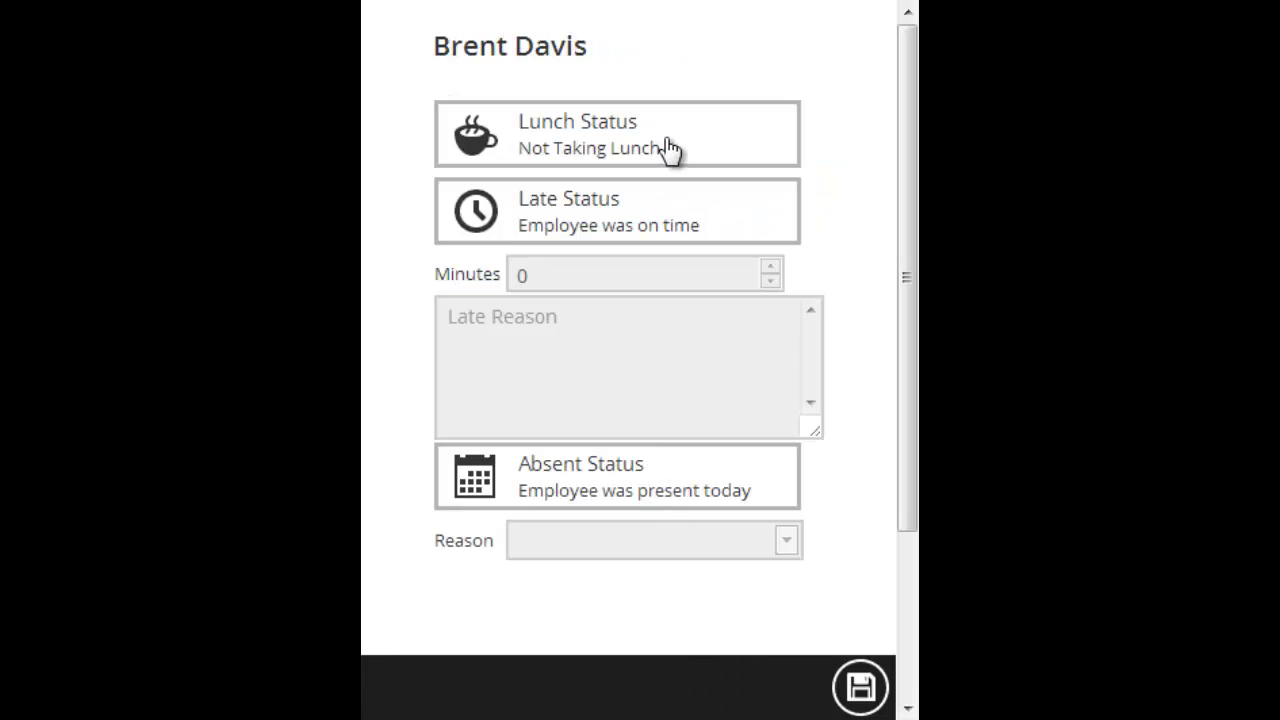
{"action": "left_click", "coordinate": [658, 217]}
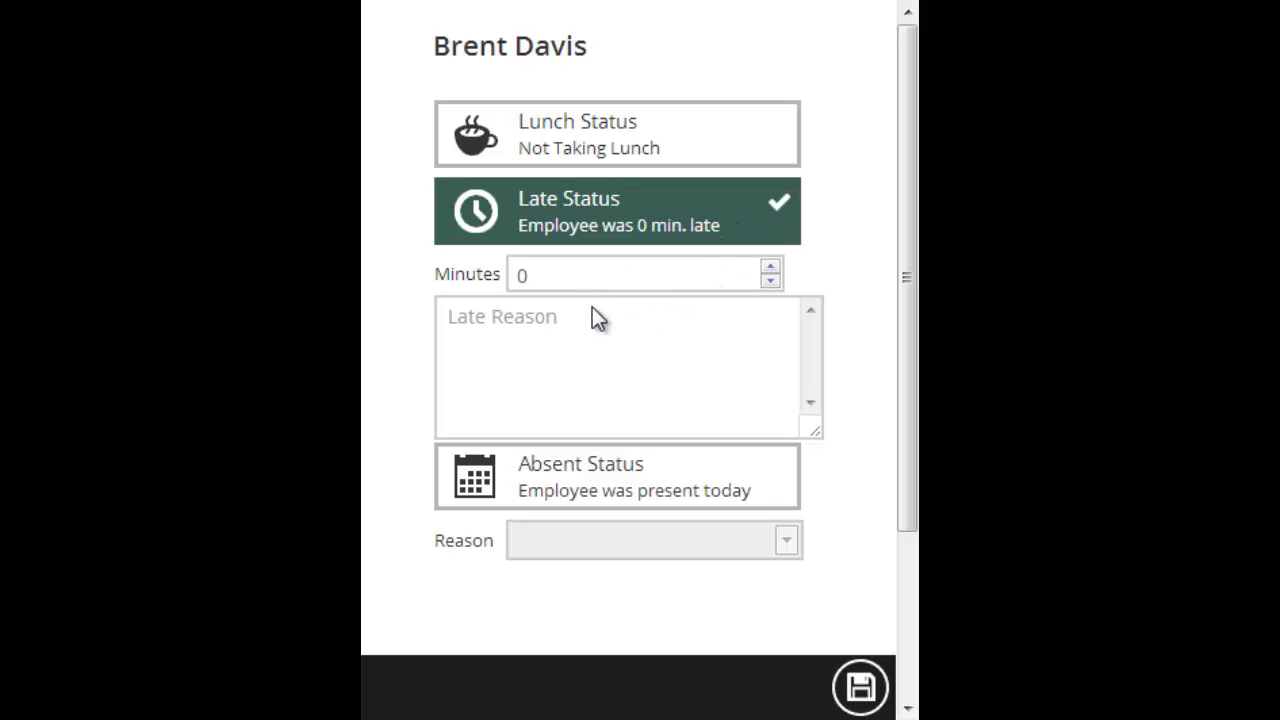
{"action": "left_click", "coordinate": [589, 275]}
{"action": "key", "text": "BackSpace"}
{"action": "type", "text": "15"}
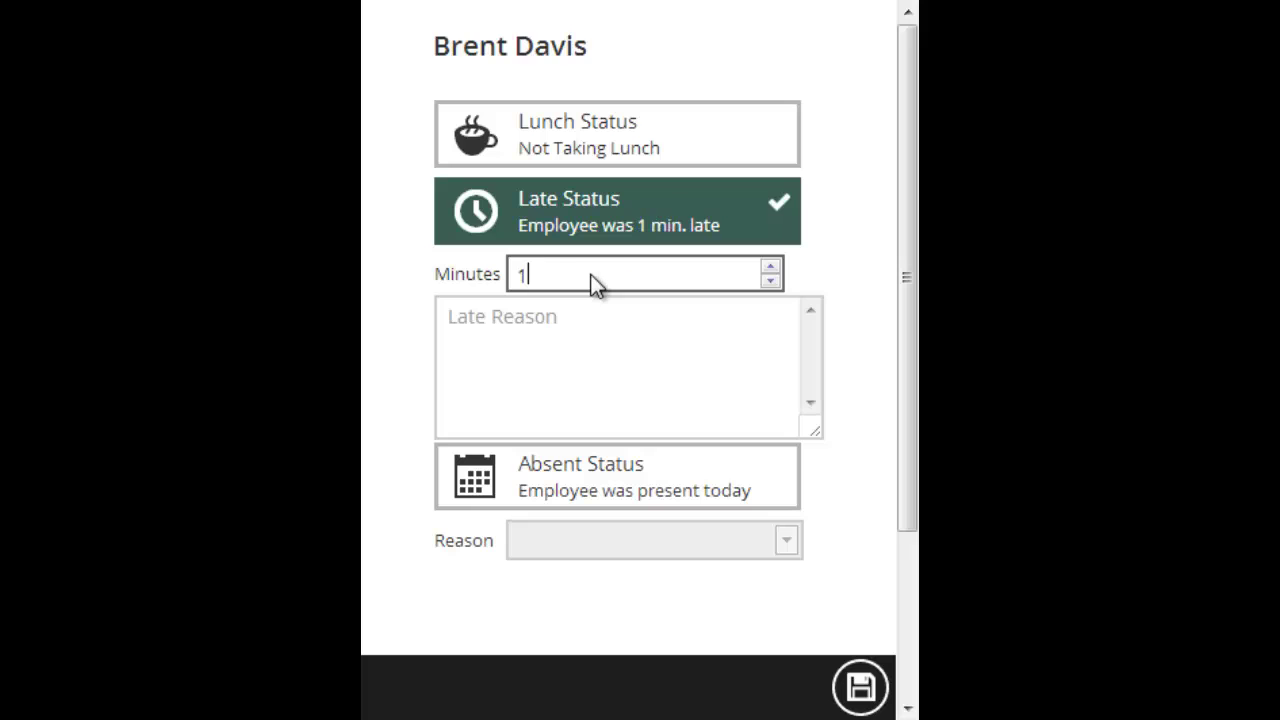
- Record "Car trouble" as the employee's late reason and save the status, returning to the timesheet
{"action": "left_click", "coordinate": [555, 343]}
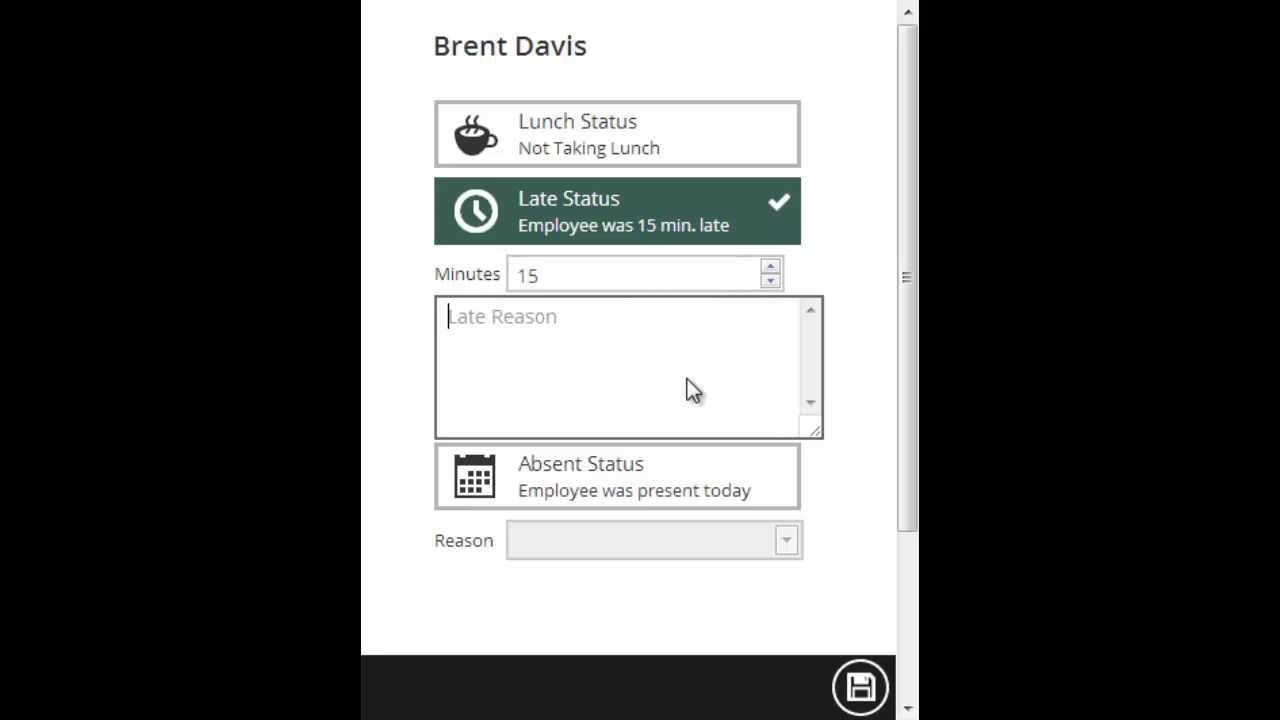
{"action": "type", "text": "Car trouble"}
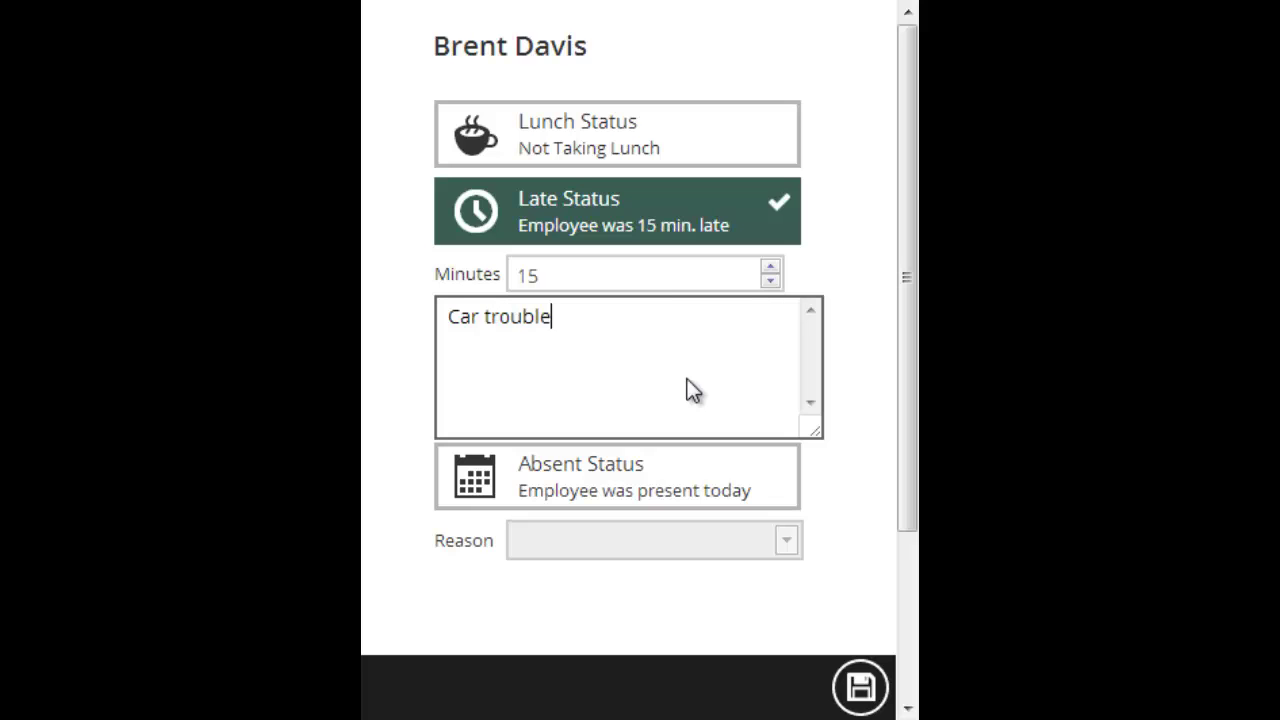
{"action": "left_click", "coordinate": [878, 686]}
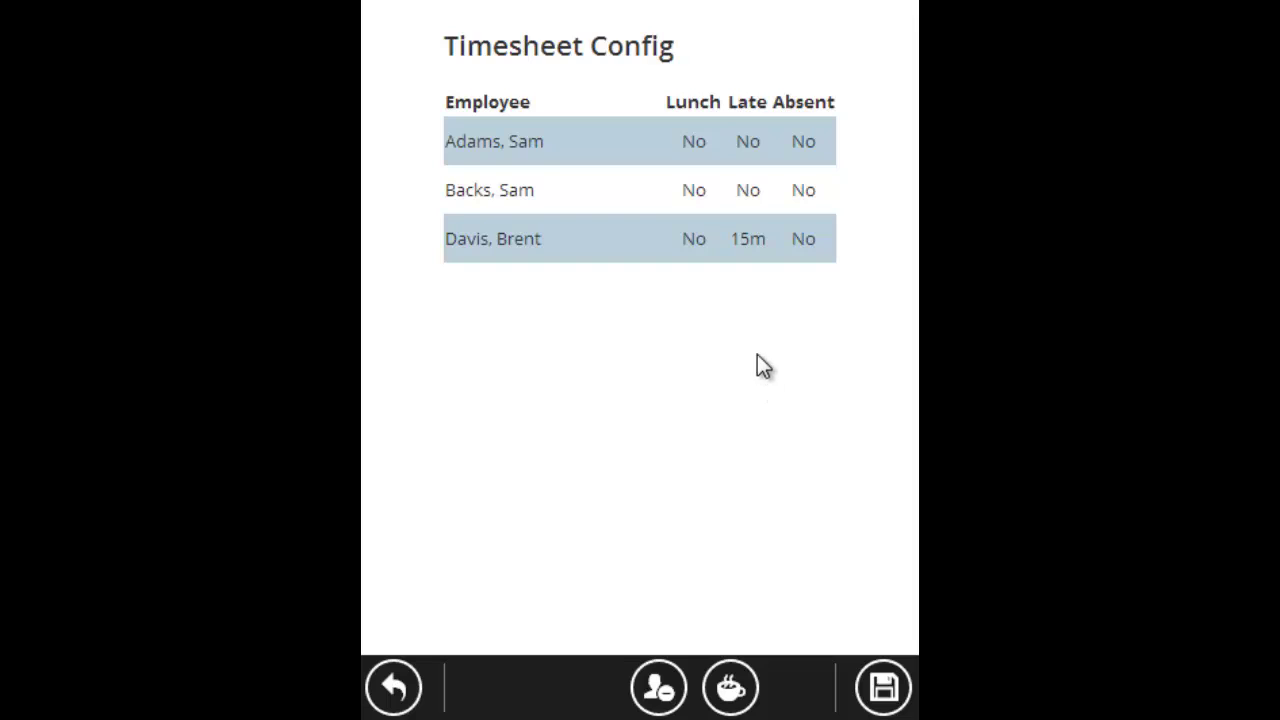
{"action": "left_click", "coordinate": [394, 686]}
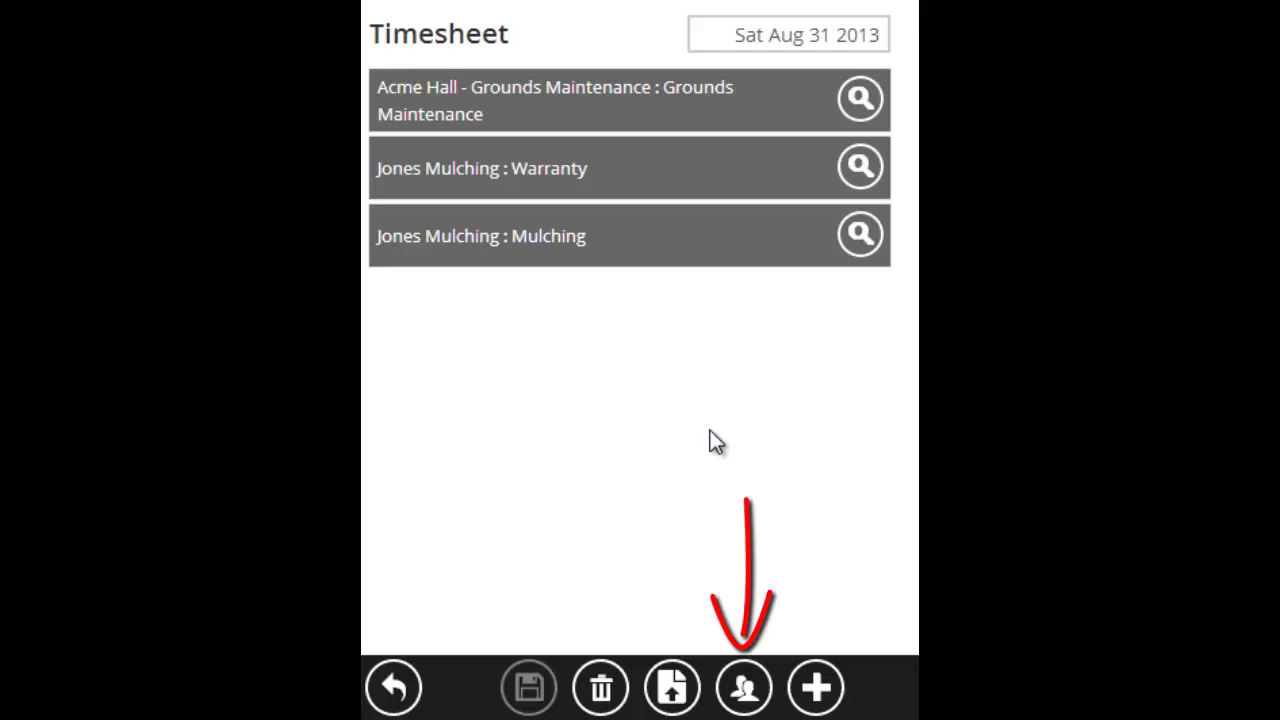
- Add the last employee on the staff list as an absentee with the reason Vacation Day and save
{"action": "left_click", "coordinate": [743, 688]}
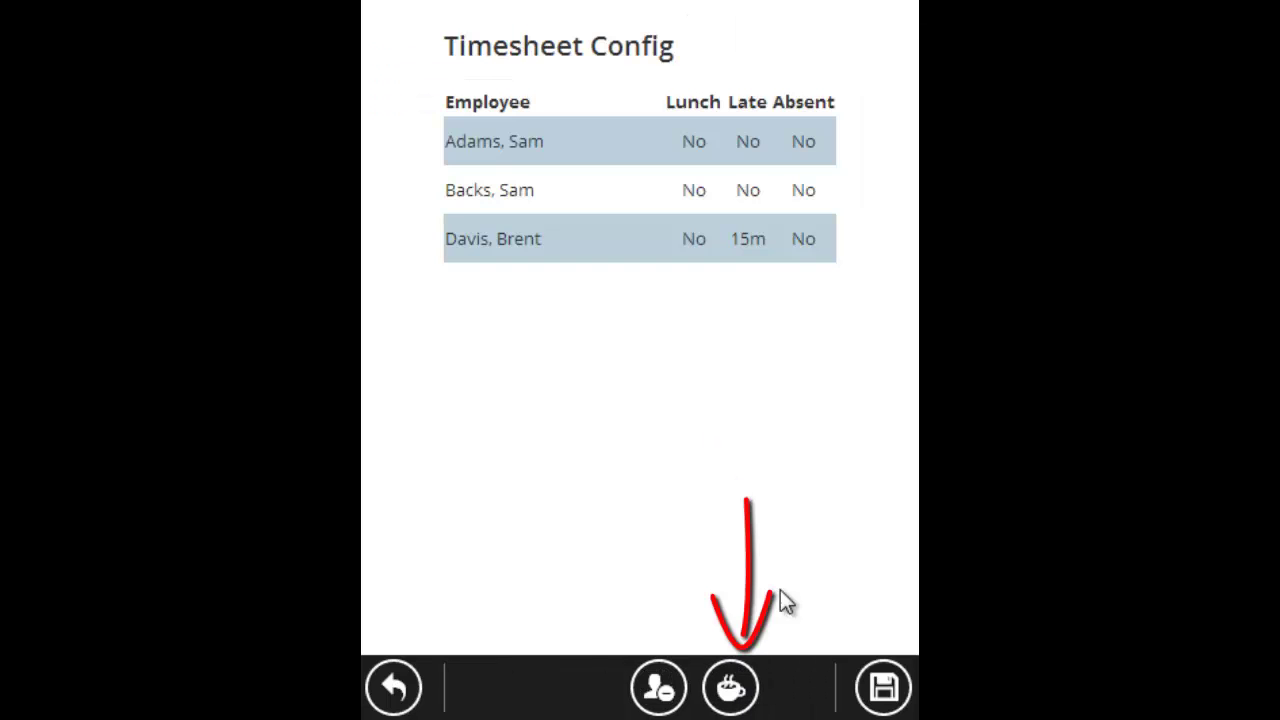
{"action": "left_click", "coordinate": [662, 698]}
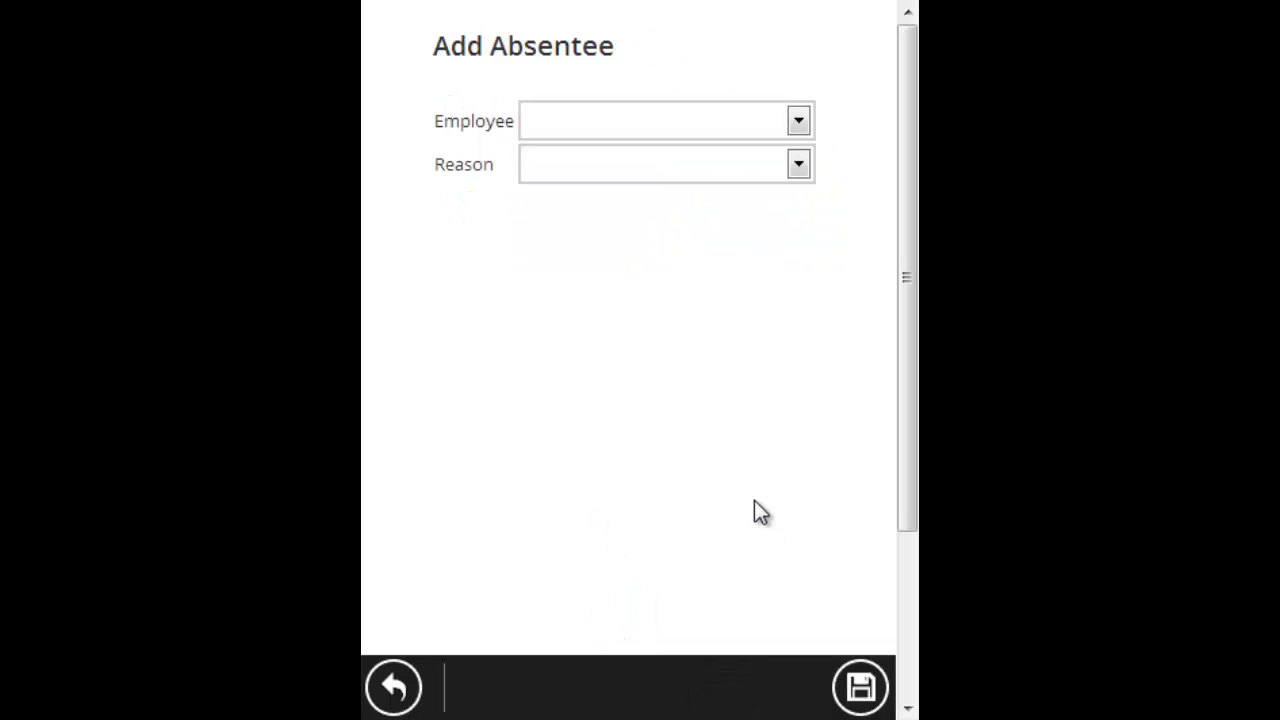
{"action": "left_click", "coordinate": [798, 121]}
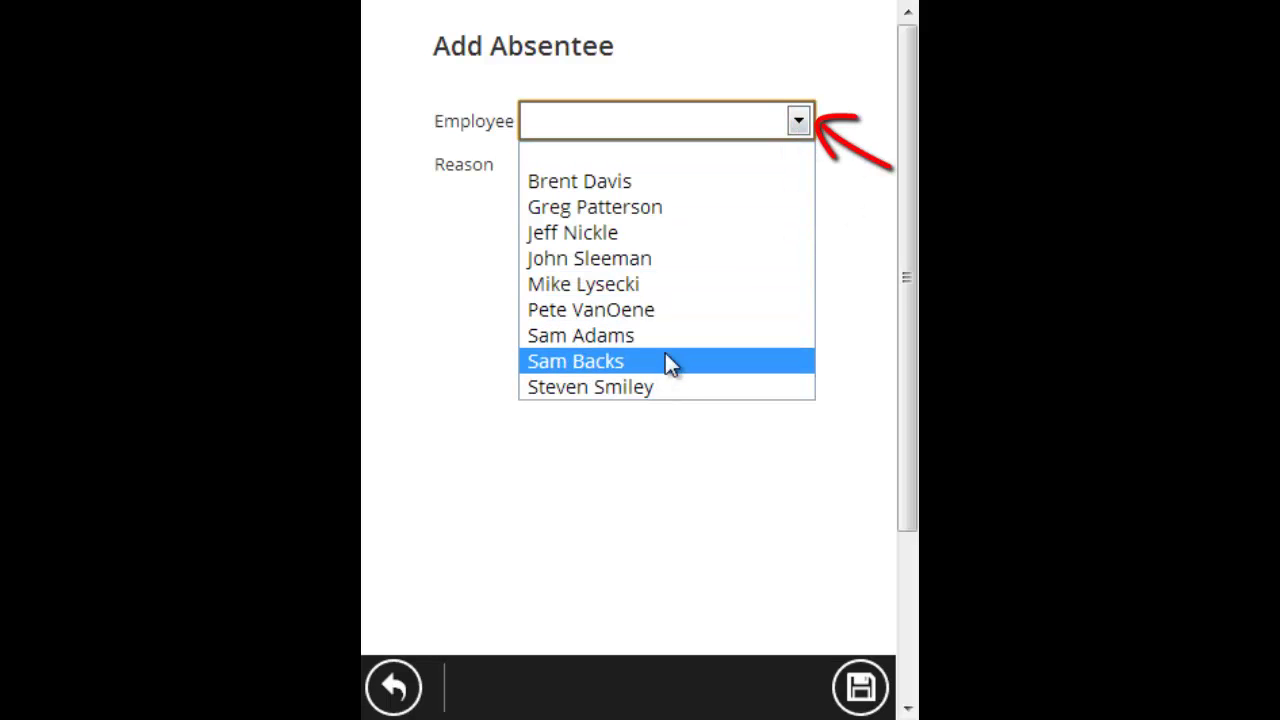
{"action": "left_click", "coordinate": [650, 388]}
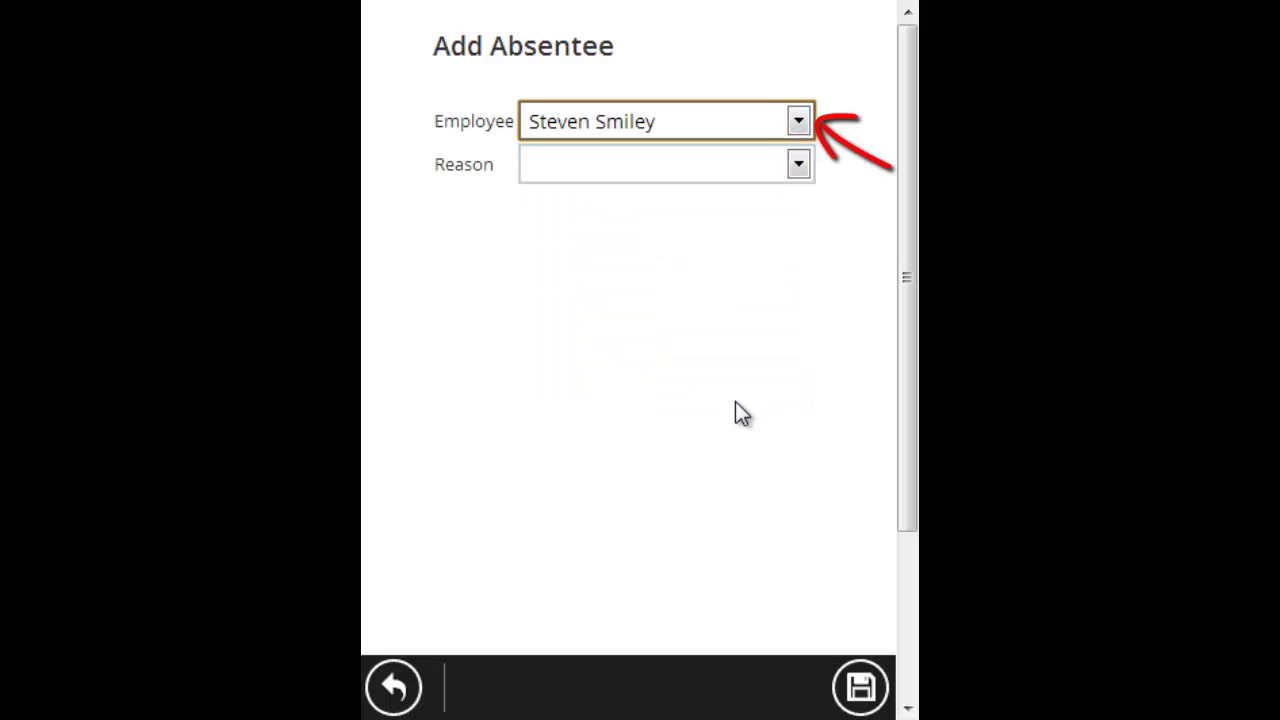
{"action": "left_click", "coordinate": [662, 172]}
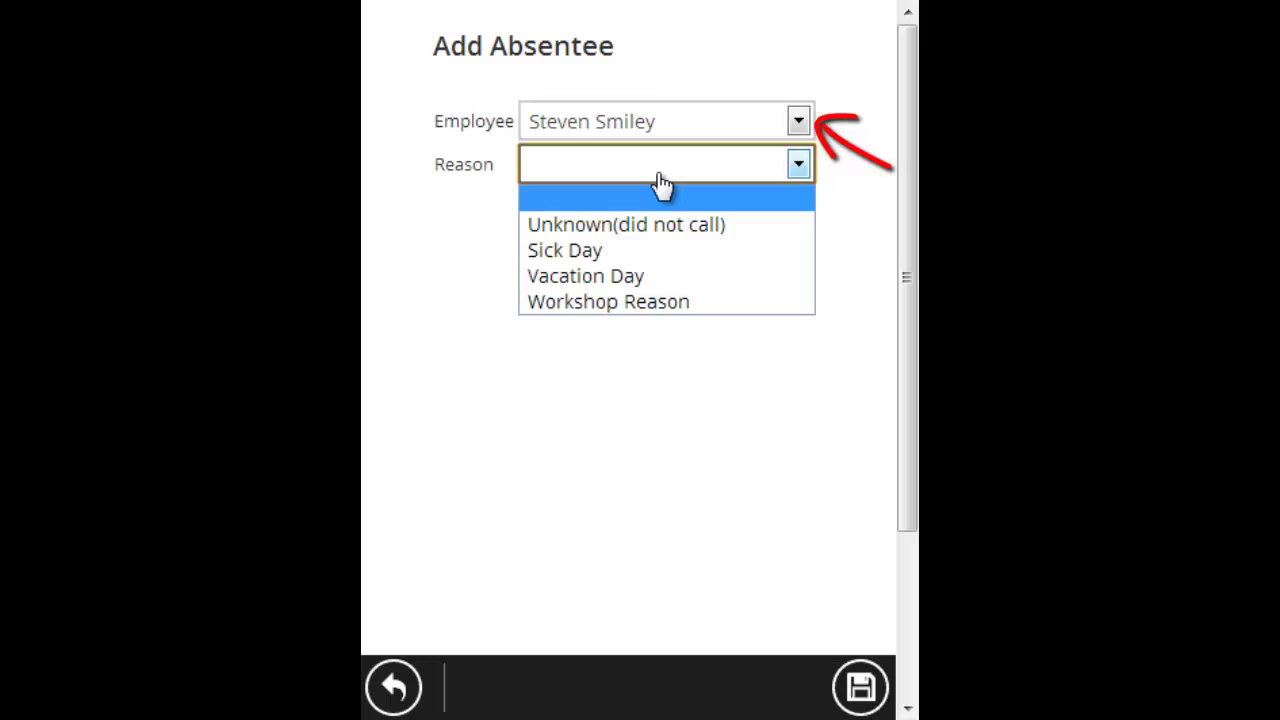
{"action": "left_click", "coordinate": [620, 280]}
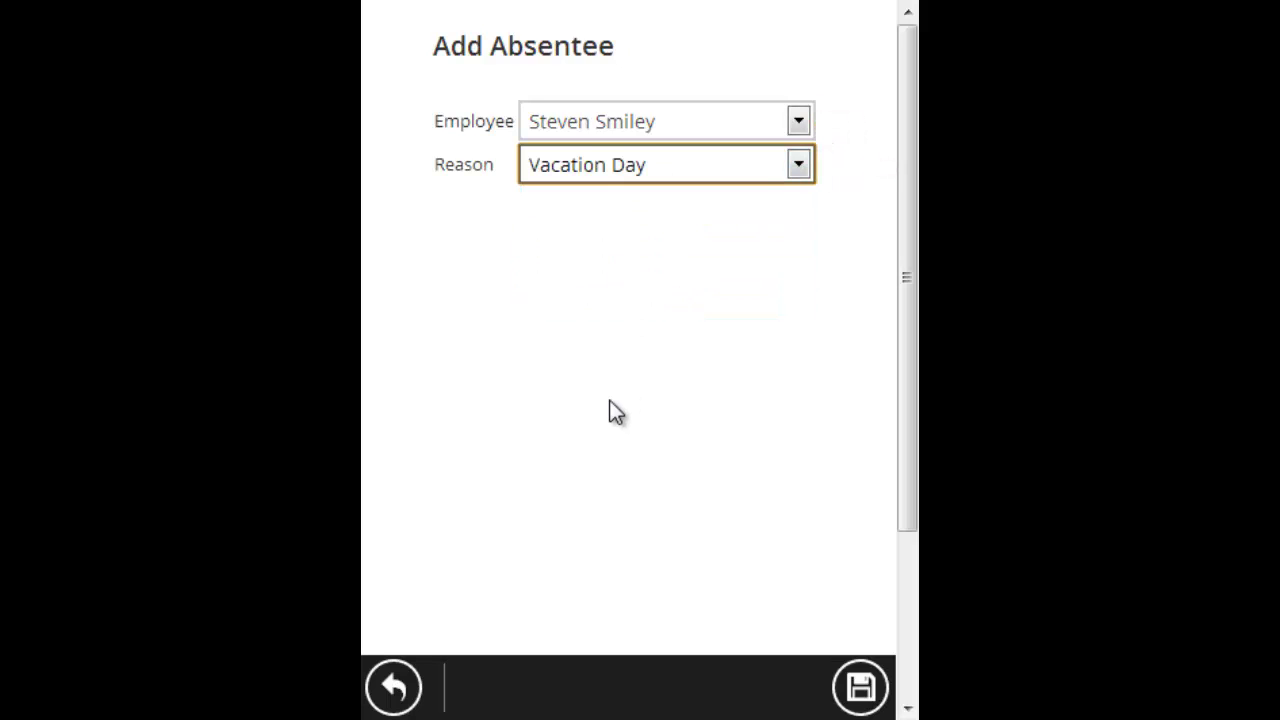
{"action": "left_click", "coordinate": [860, 690]}
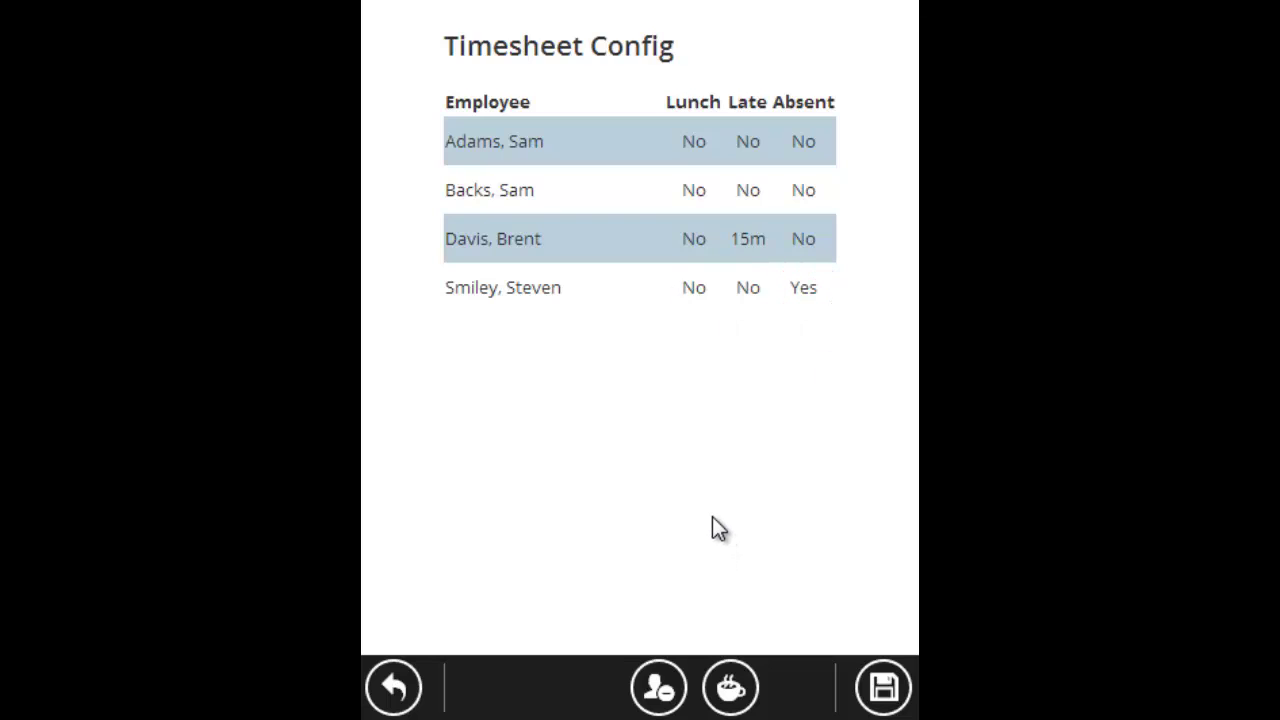
{"action": "left_click", "coordinate": [394, 687]}
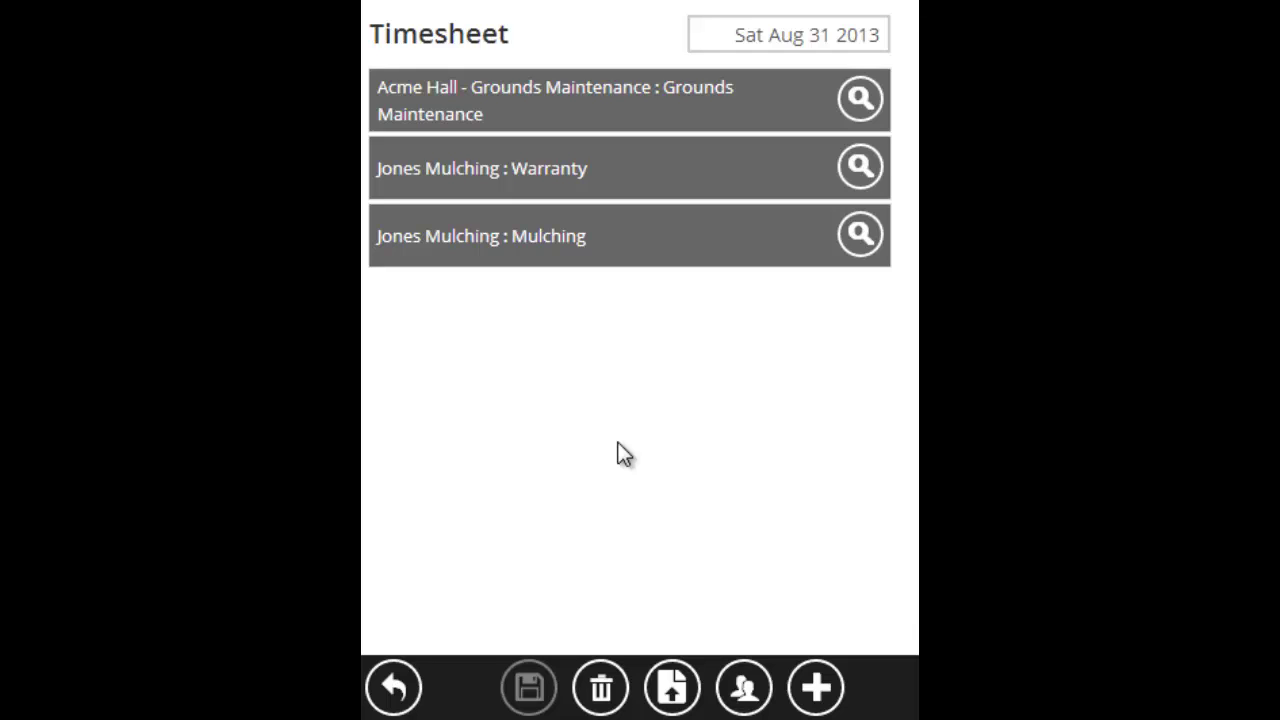
- Manually set the first employee's start time under Jones Mulching : Mulching to 11:00 AM and save the record
{"action": "left_click", "coordinate": [620, 238]}
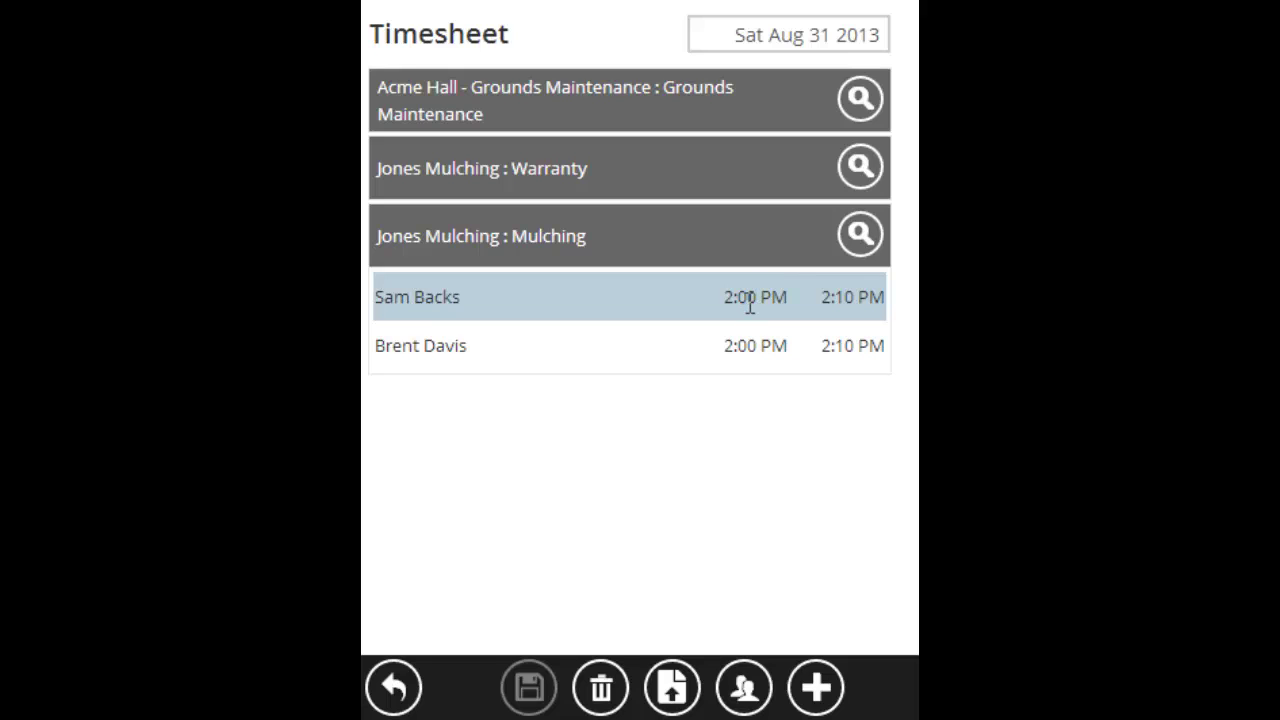
{"action": "left_click", "coordinate": [575, 298]}
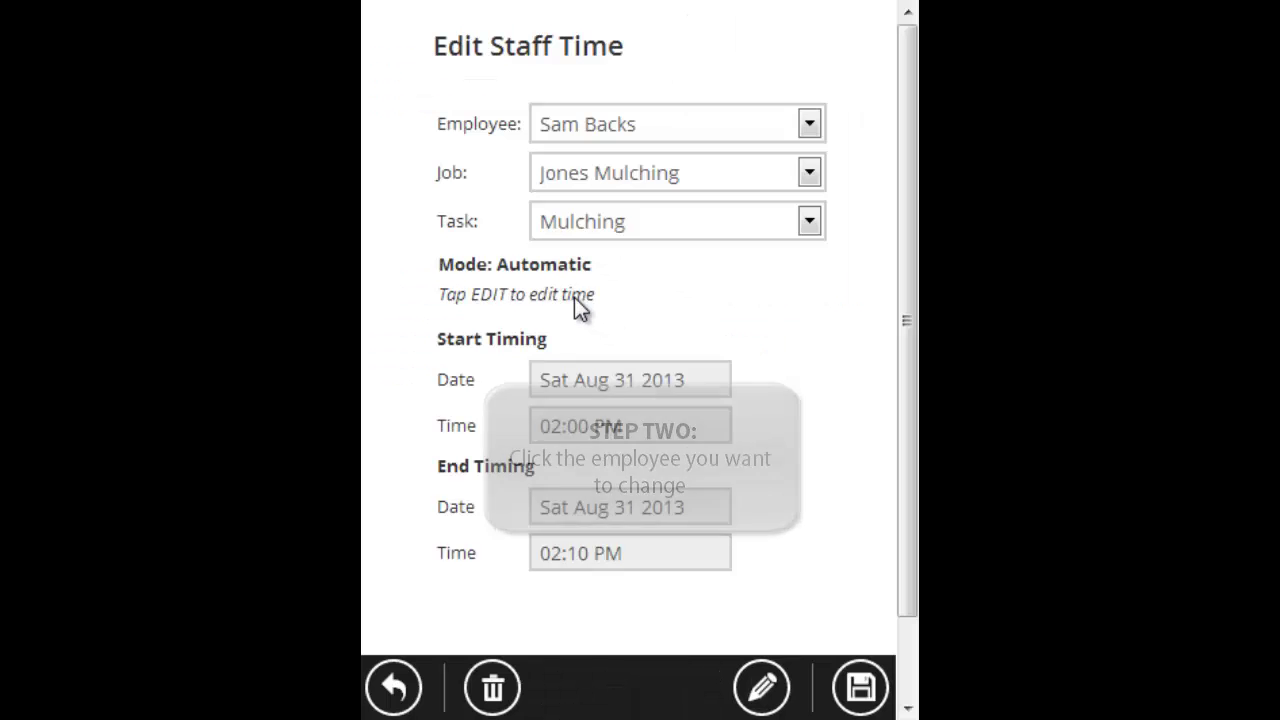
{"action": "left_click", "coordinate": [764, 690]}
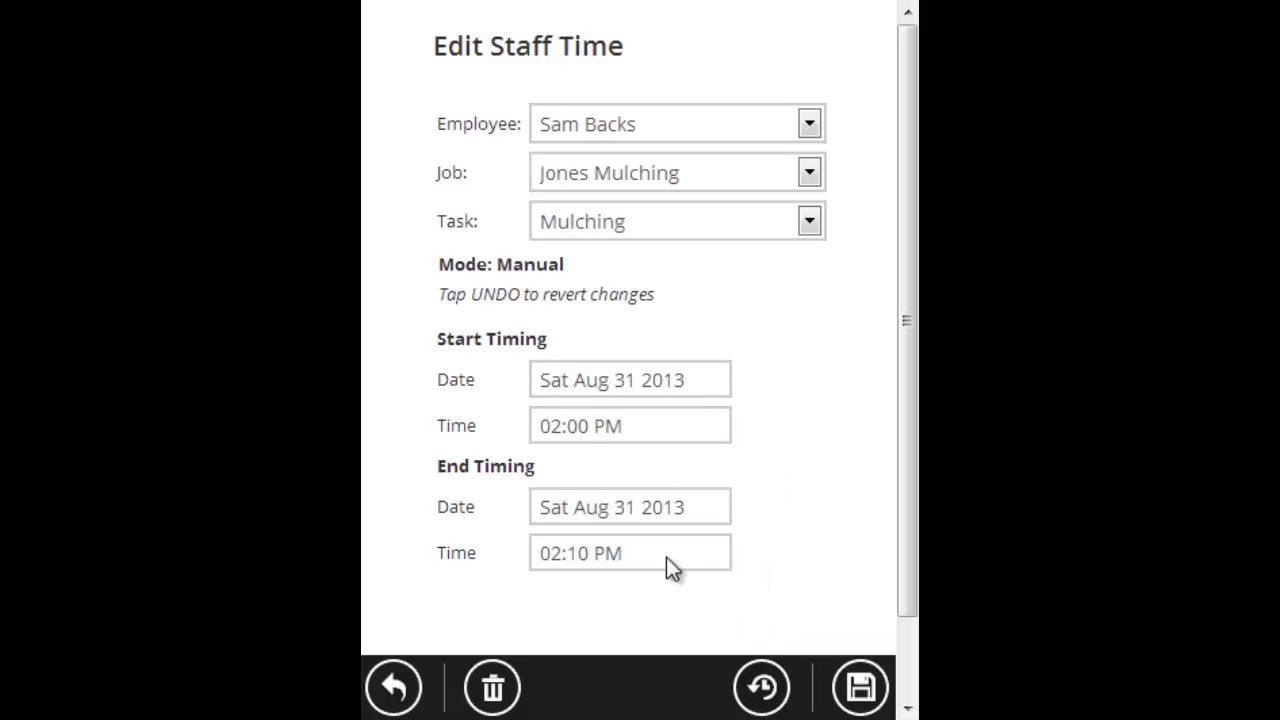
{"action": "left_click", "coordinate": [677, 426]}
{"action": "left_click", "coordinate": [526, 289]}
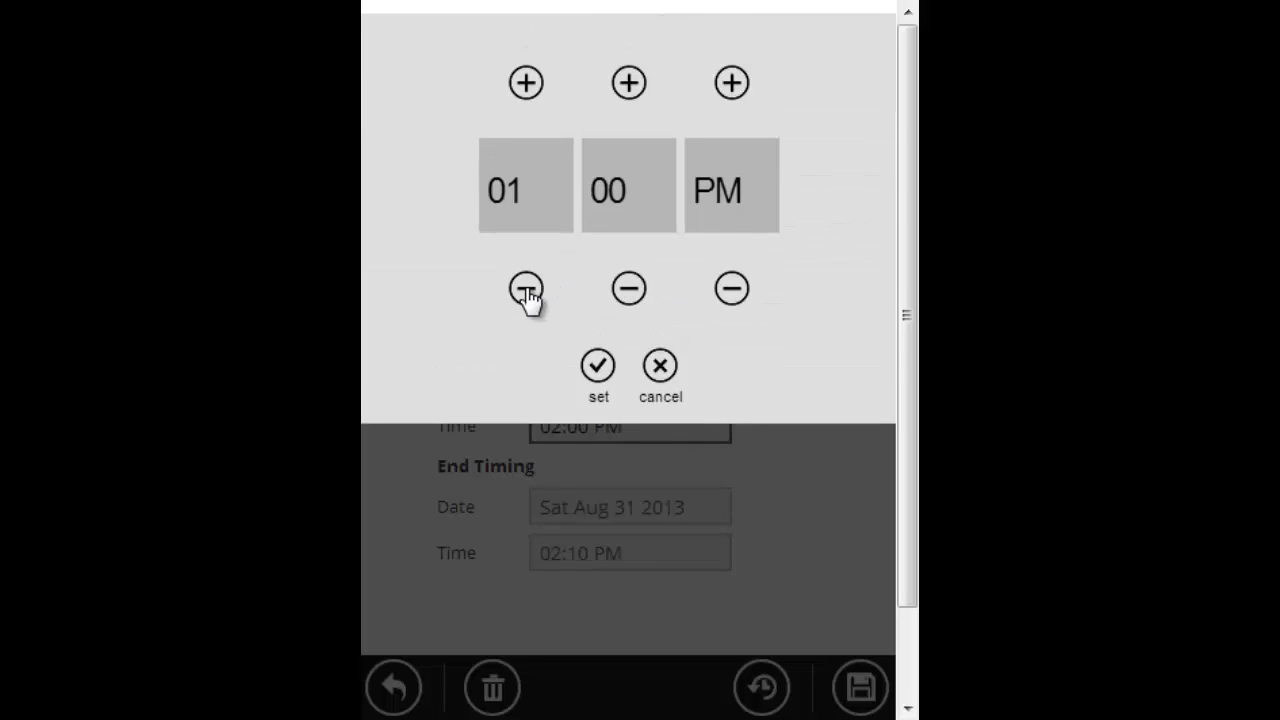
{"action": "left_click", "coordinate": [526, 289]}
{"action": "left_click", "coordinate": [526, 289]}
{"action": "left_click", "coordinate": [731, 289]}
{"action": "left_click", "coordinate": [599, 364]}
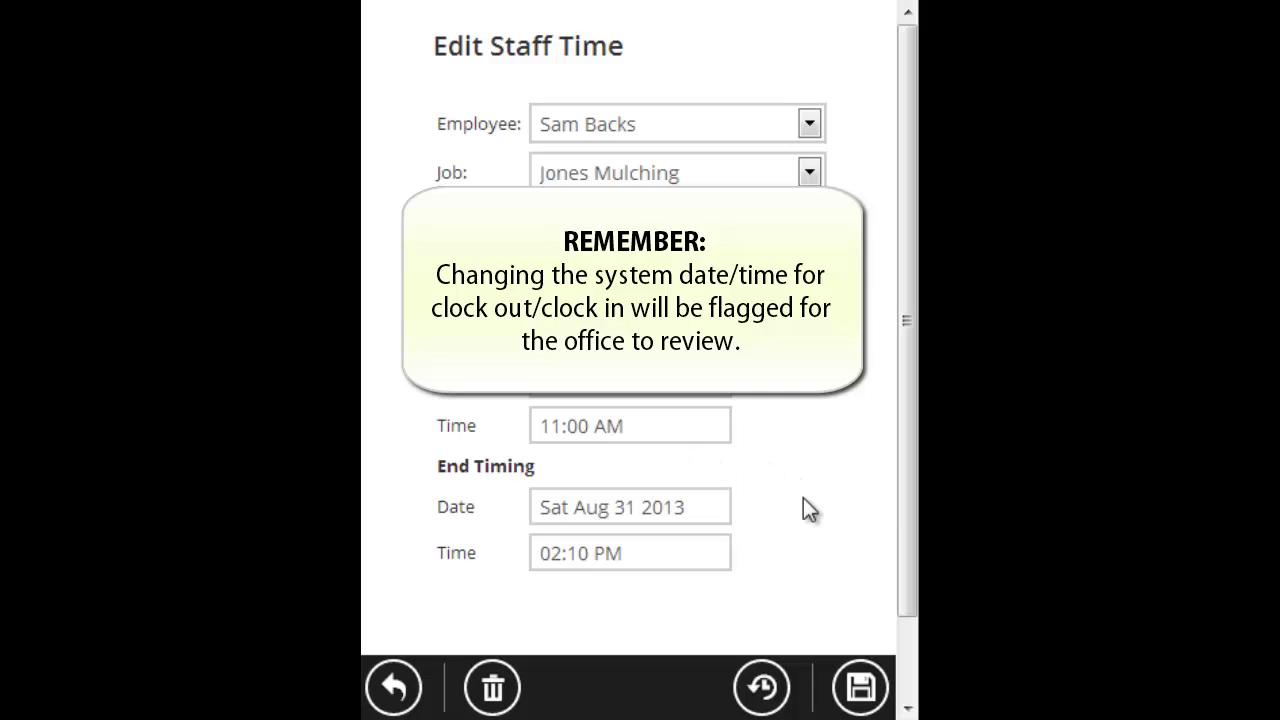
{"action": "left_click", "coordinate": [861, 687]}
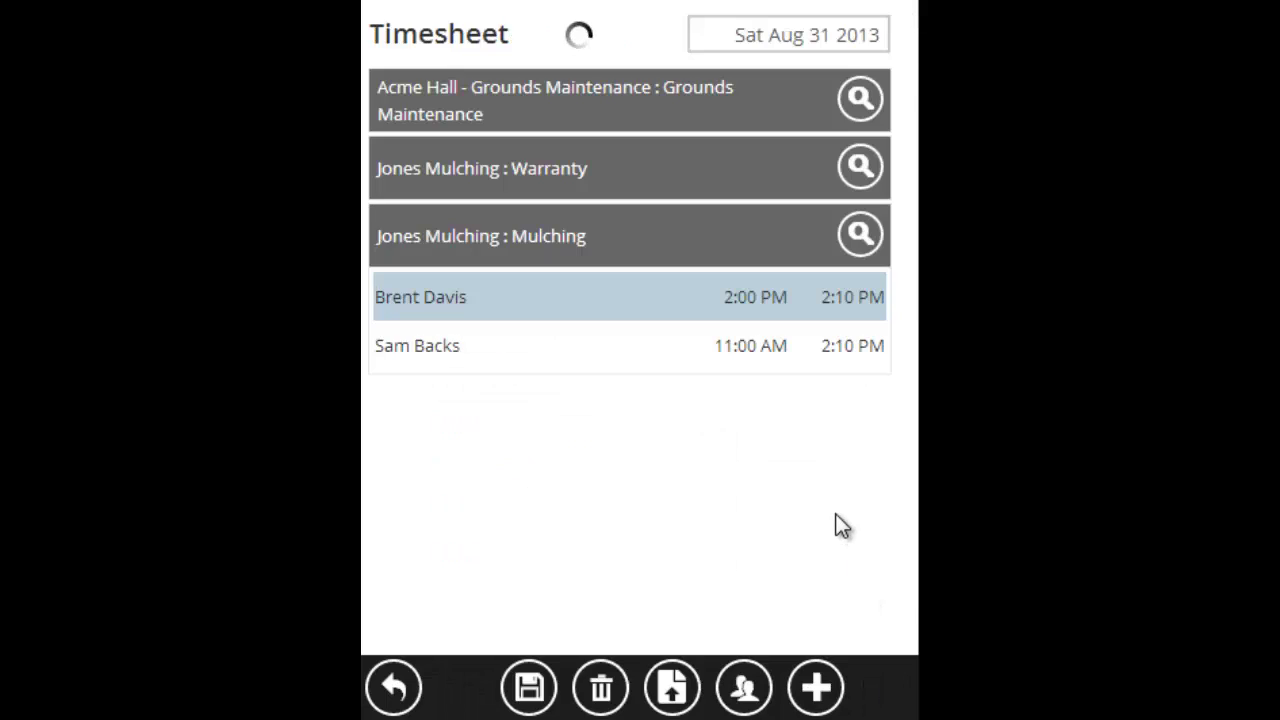
- Change the remaining employee's start time on the Jones Mulching : Mulching task to 11:00 AM and save it
{"action": "left_click", "coordinate": [597, 298]}
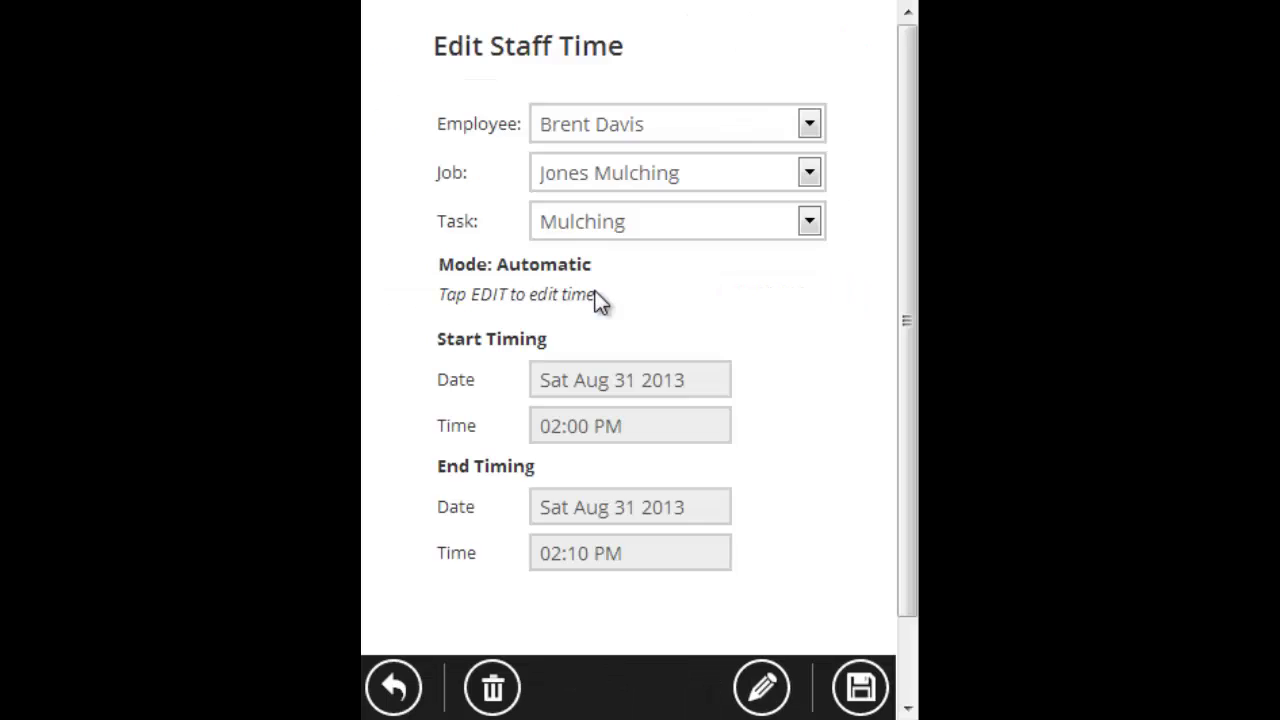
{"action": "left_click", "coordinate": [763, 688]}
{"action": "left_click", "coordinate": [700, 428]}
{"action": "left_click", "coordinate": [527, 290]}
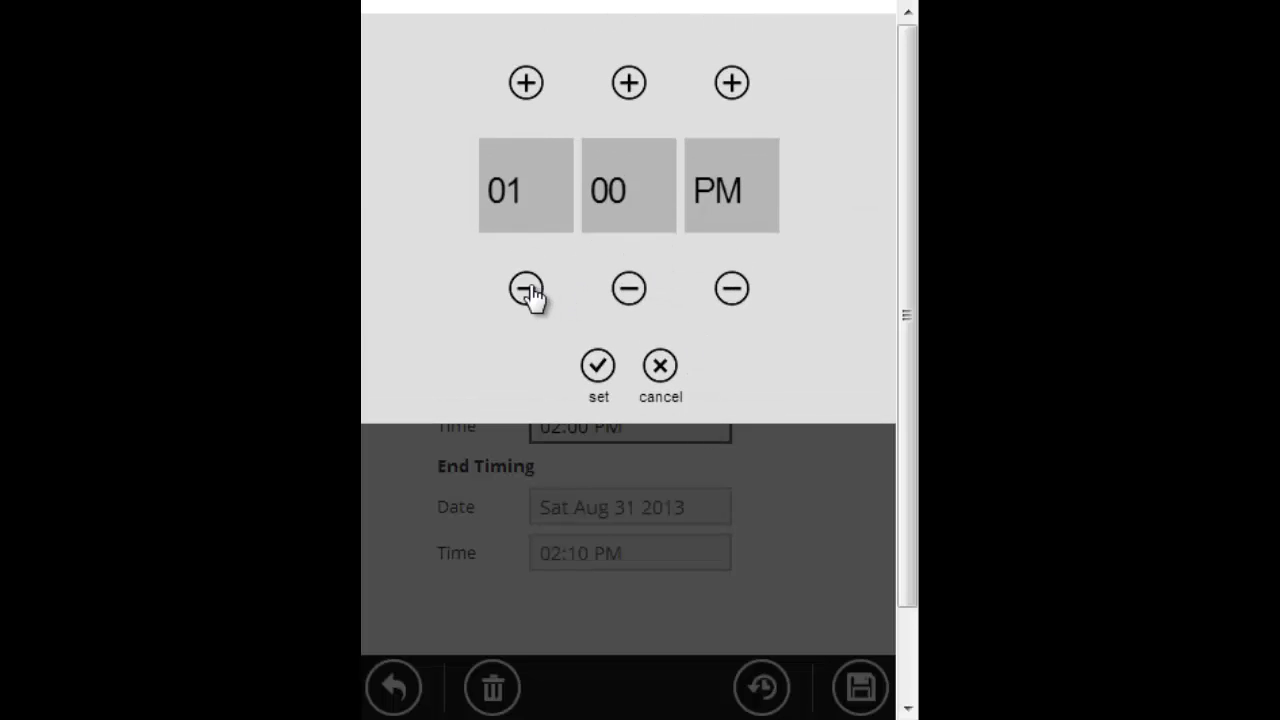
{"action": "left_click", "coordinate": [527, 290]}
{"action": "left_click", "coordinate": [527, 290]}
{"action": "left_click", "coordinate": [527, 290]}
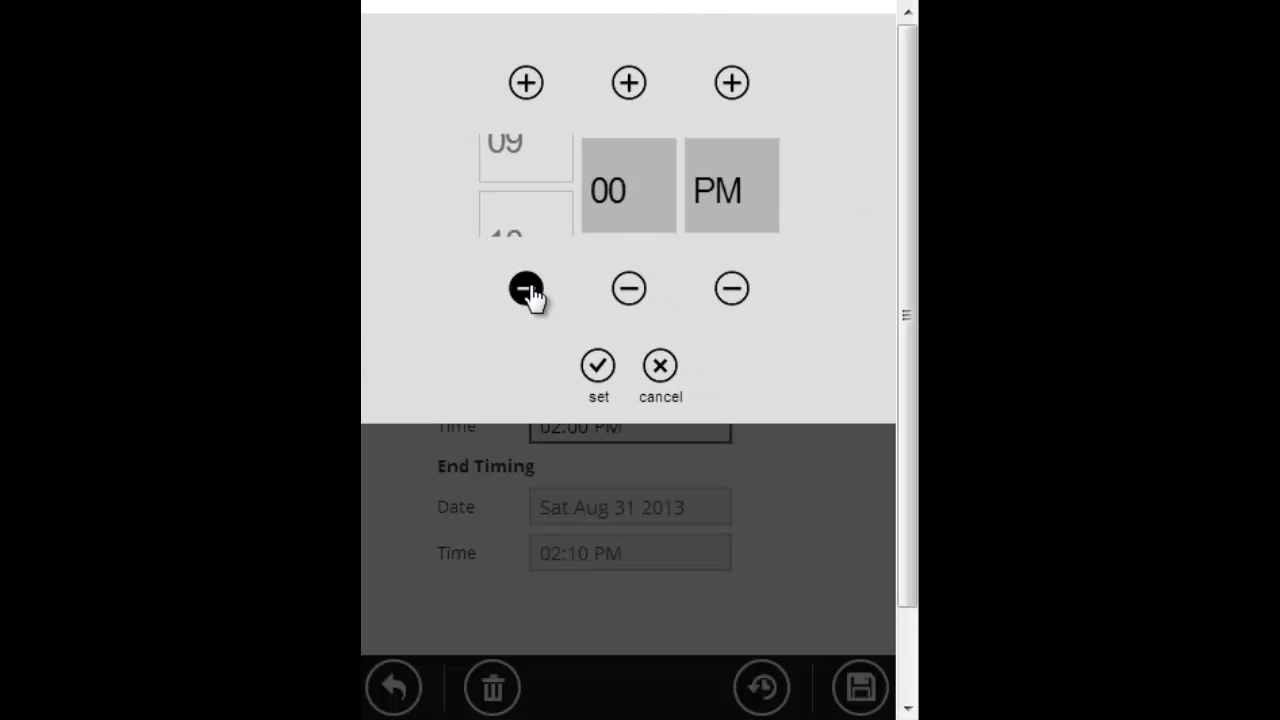
{"action": "left_click", "coordinate": [526, 83]}
{"action": "left_click", "coordinate": [731, 289]}
{"action": "left_click", "coordinate": [598, 367]}
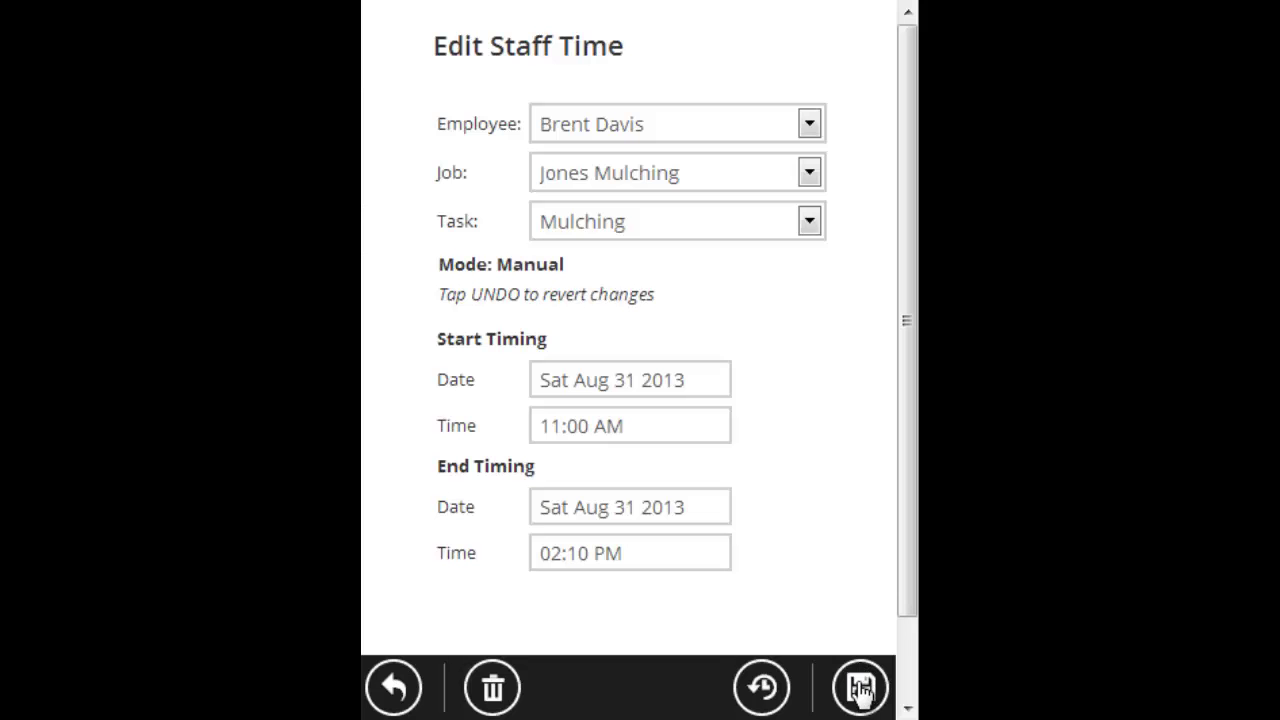
{"action": "left_click", "coordinate": [860, 690]}
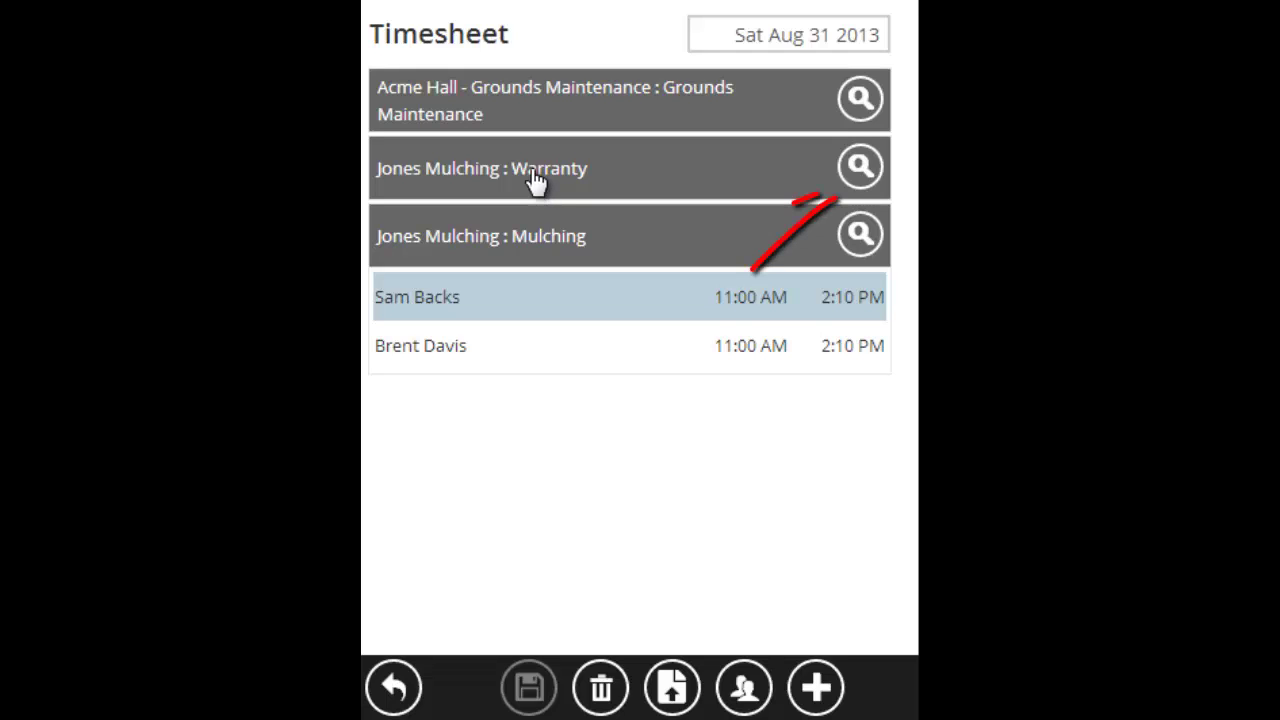
- Switch the Jones Mulching : Warranty time records to the Mulching task of the Jones Mulching job
{"action": "left_click", "coordinate": [860, 170]}
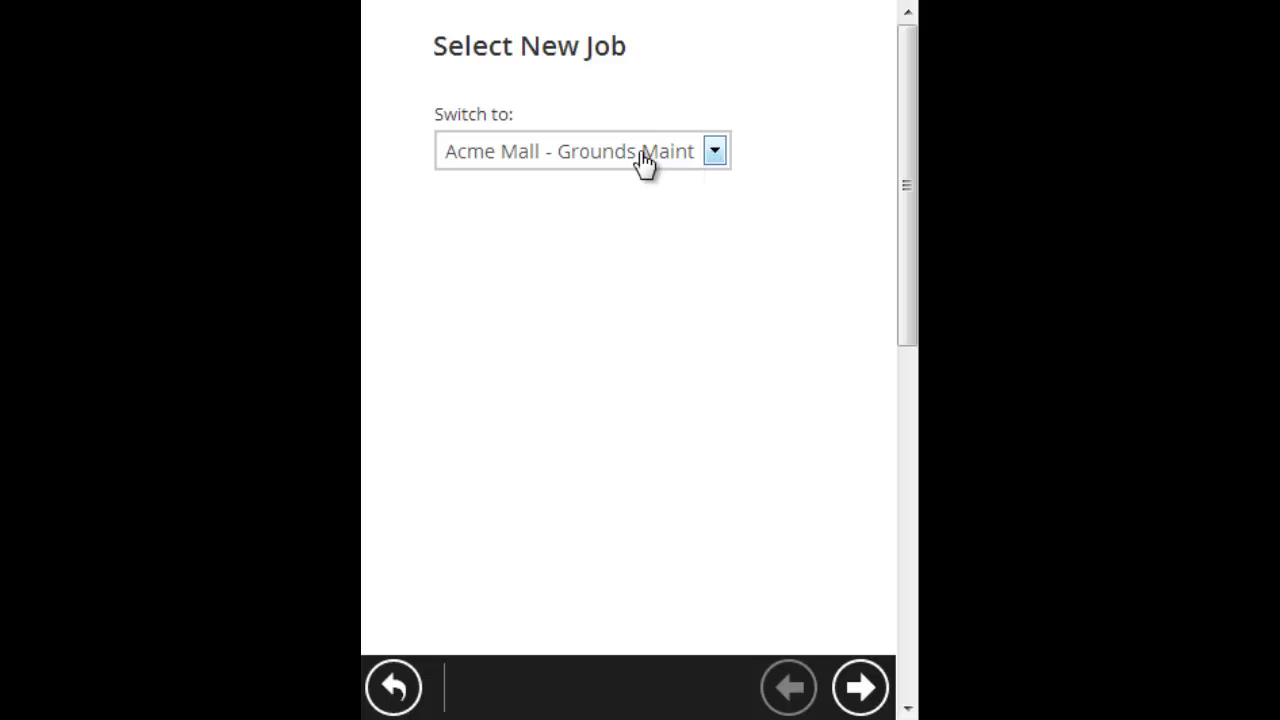
{"action": "left_click", "coordinate": [643, 163]}
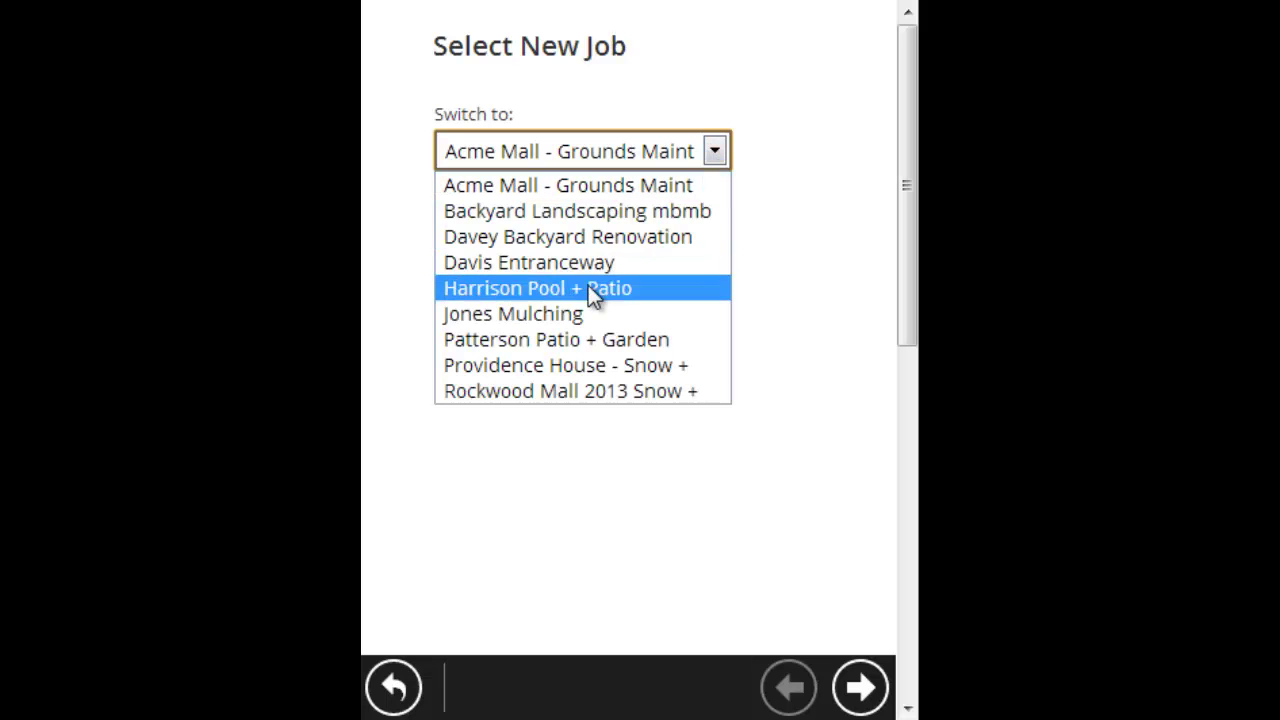
{"action": "left_click", "coordinate": [566, 316]}
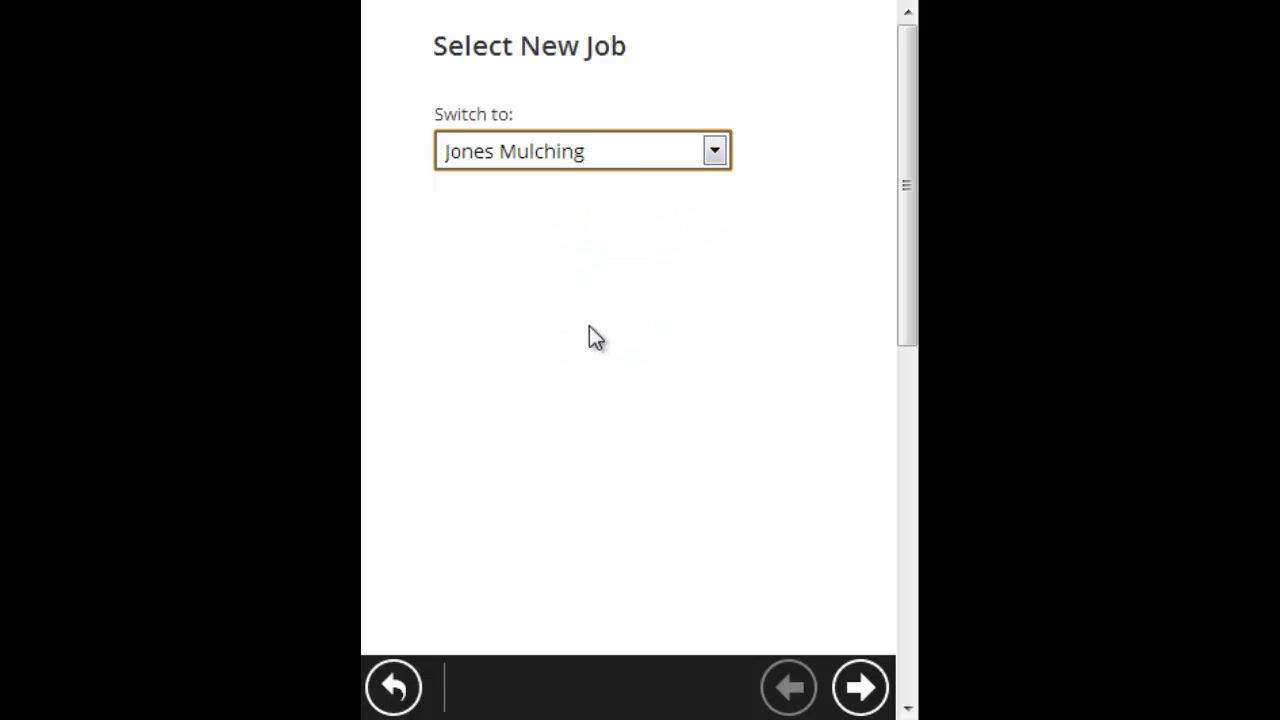
{"action": "left_click", "coordinate": [855, 698]}
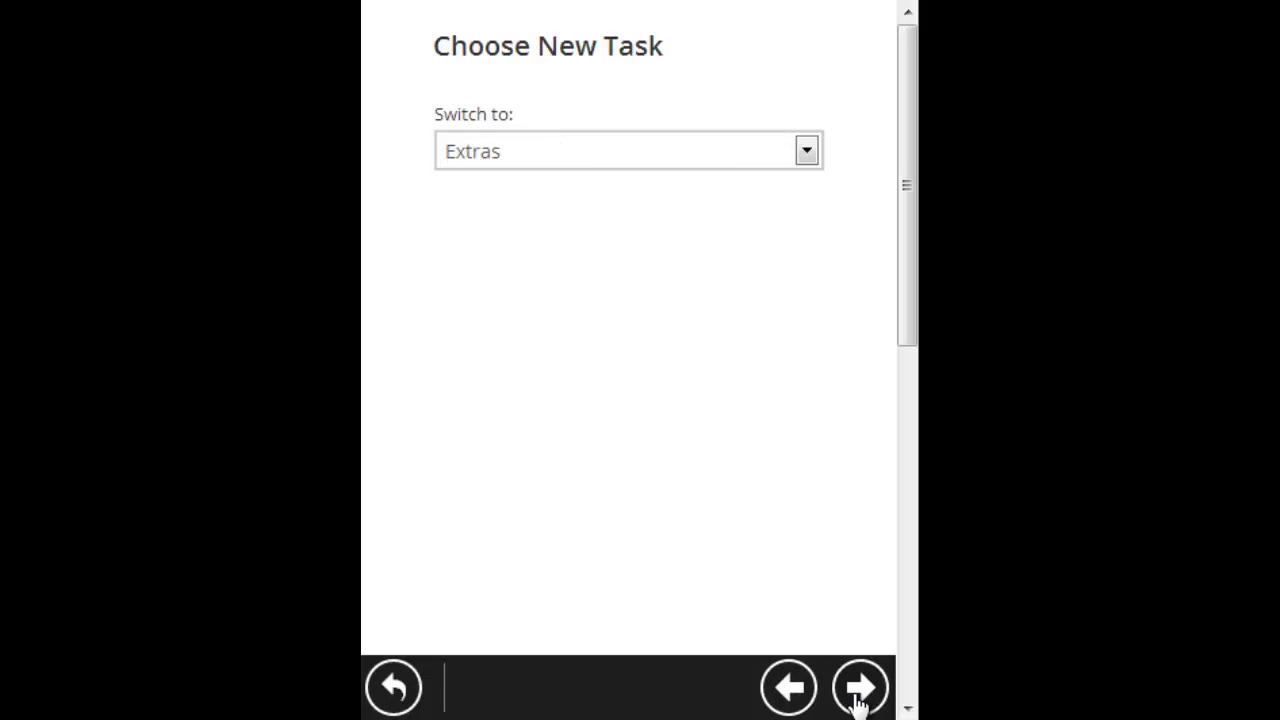
{"action": "left_click", "coordinate": [610, 158]}
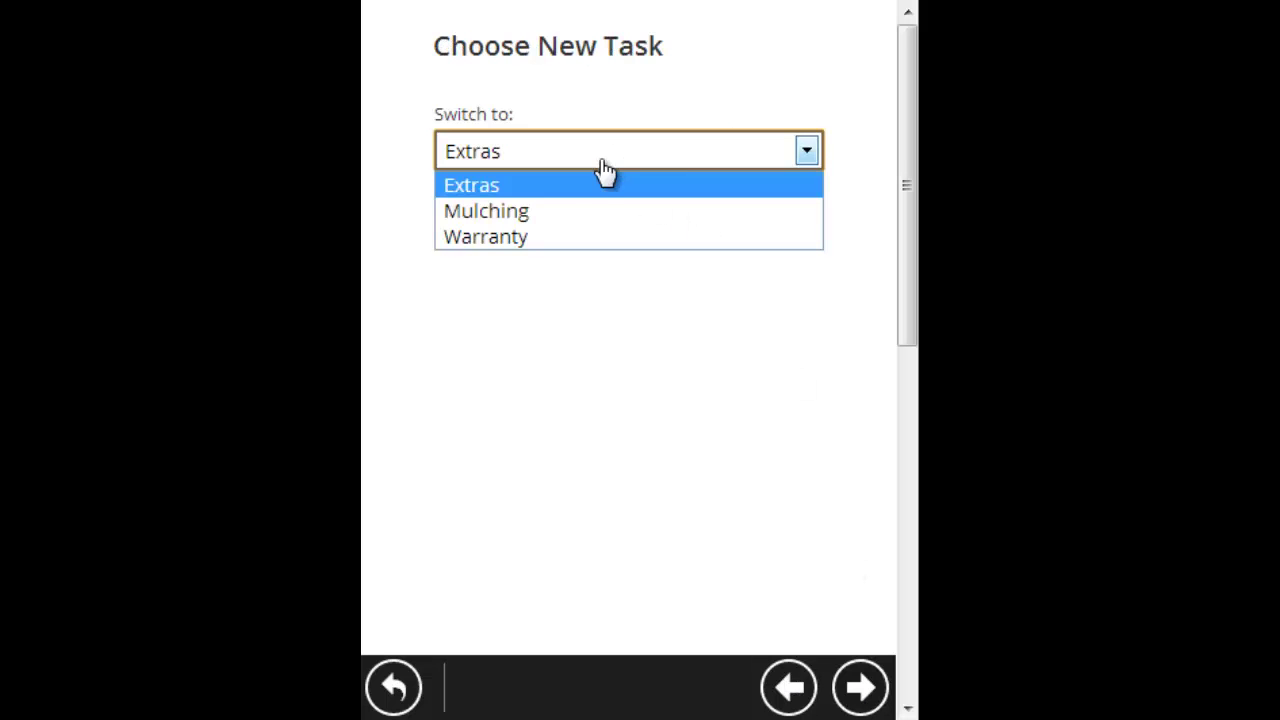
{"action": "left_click", "coordinate": [580, 214]}
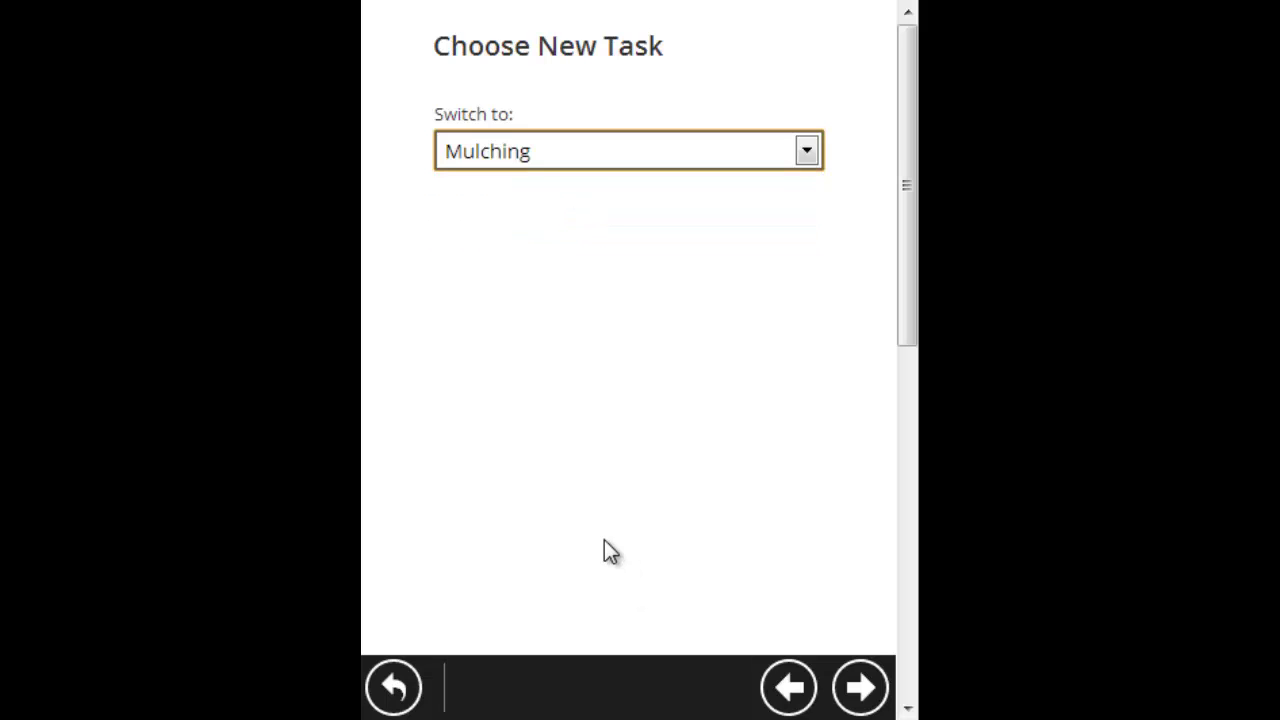
{"action": "left_click", "coordinate": [860, 687]}
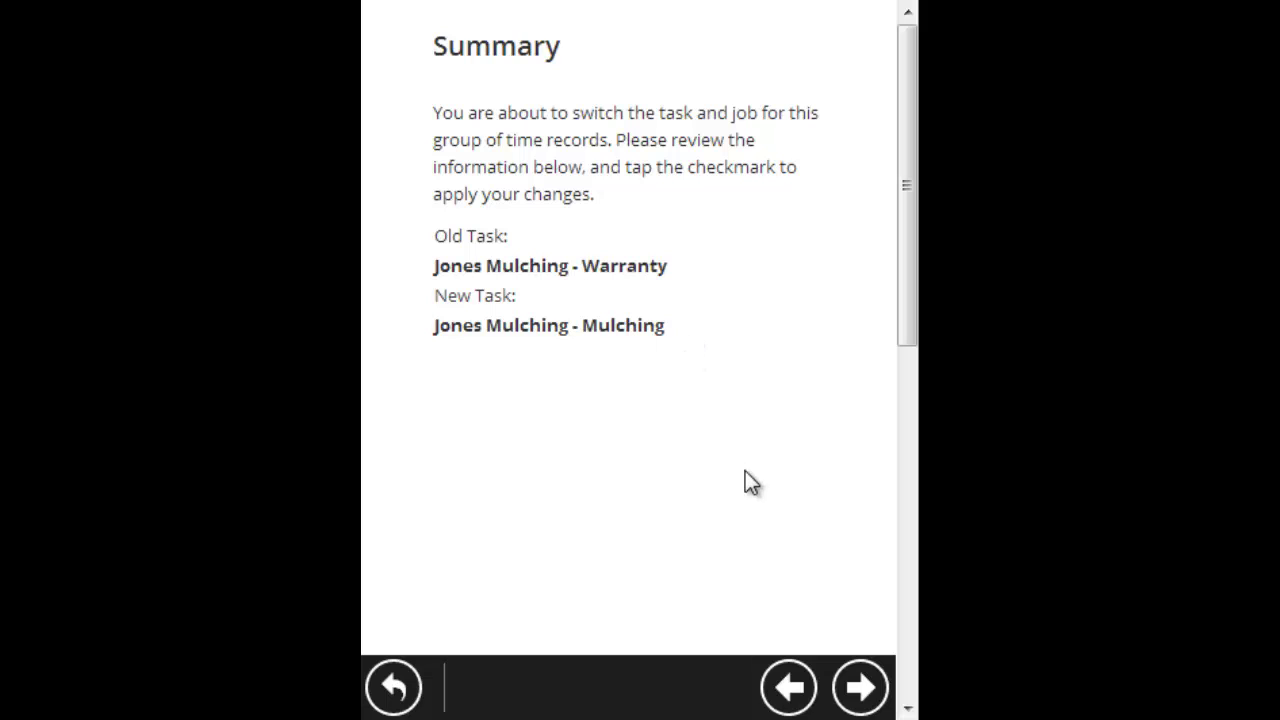
{"action": "left_click", "coordinate": [862, 688]}
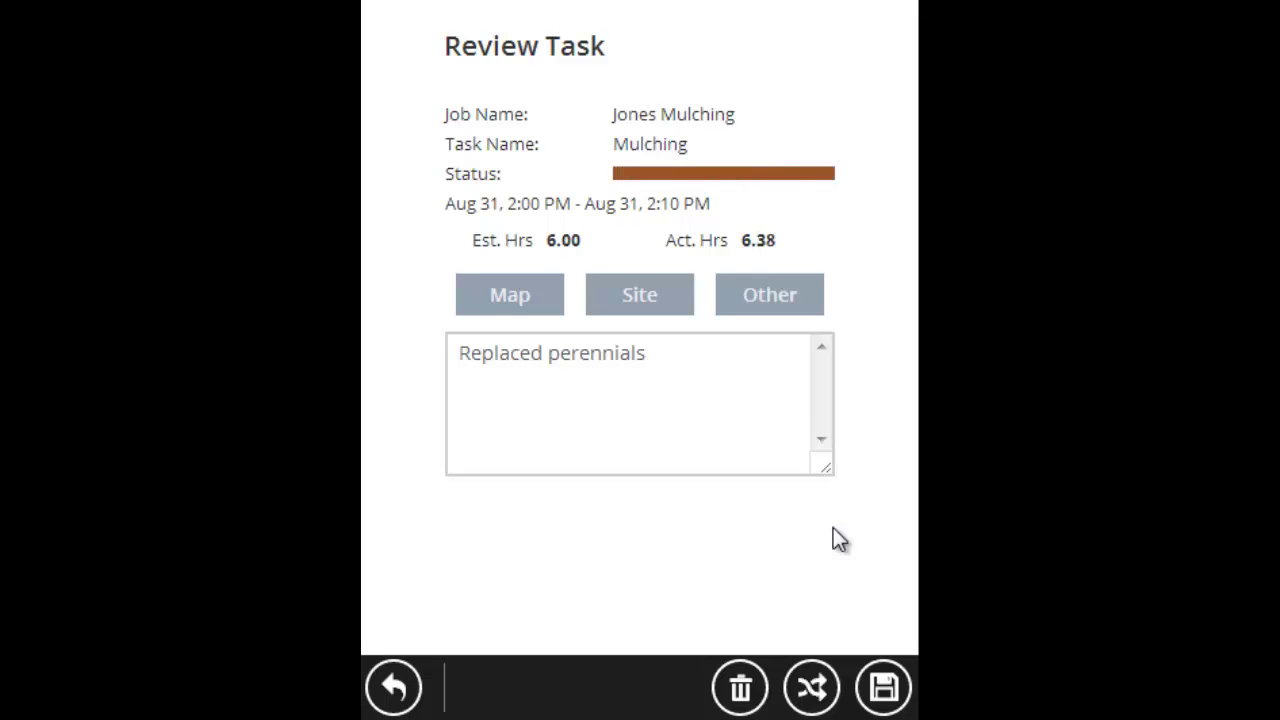
- Save the reviewed Mulching task and expand the time records of the first Jones Mulching : Mulching entry
{"action": "left_click", "coordinate": [884, 688]}
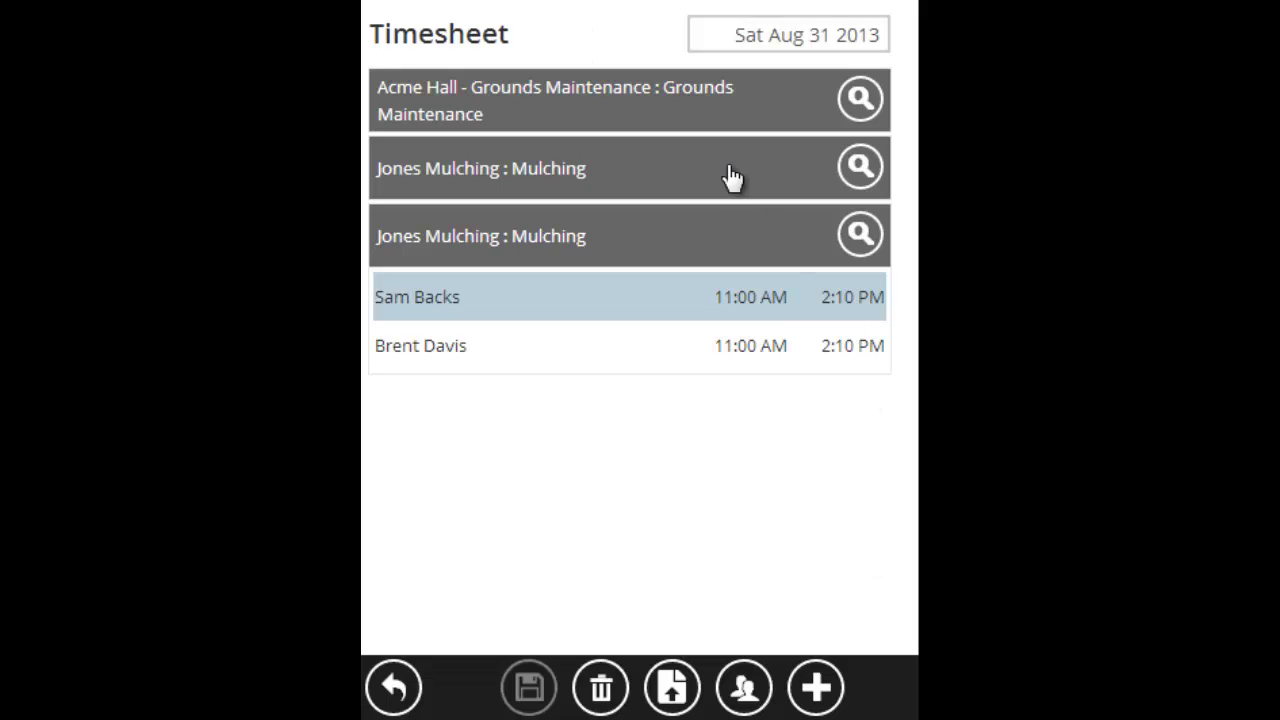
{"action": "left_click", "coordinate": [693, 187]}
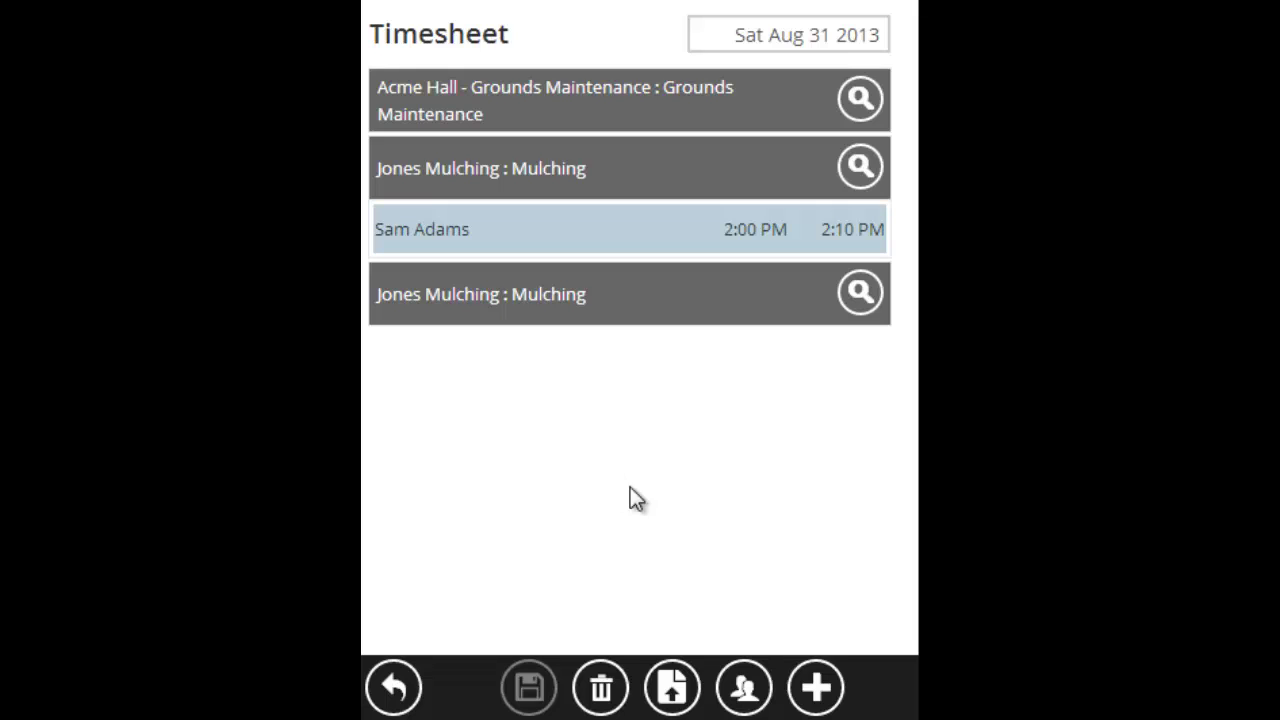
- Open the Acme Hall - Grounds Maintenance task for review and mark Fertilization [App] as completed
{"action": "left_click", "coordinate": [862, 104]}
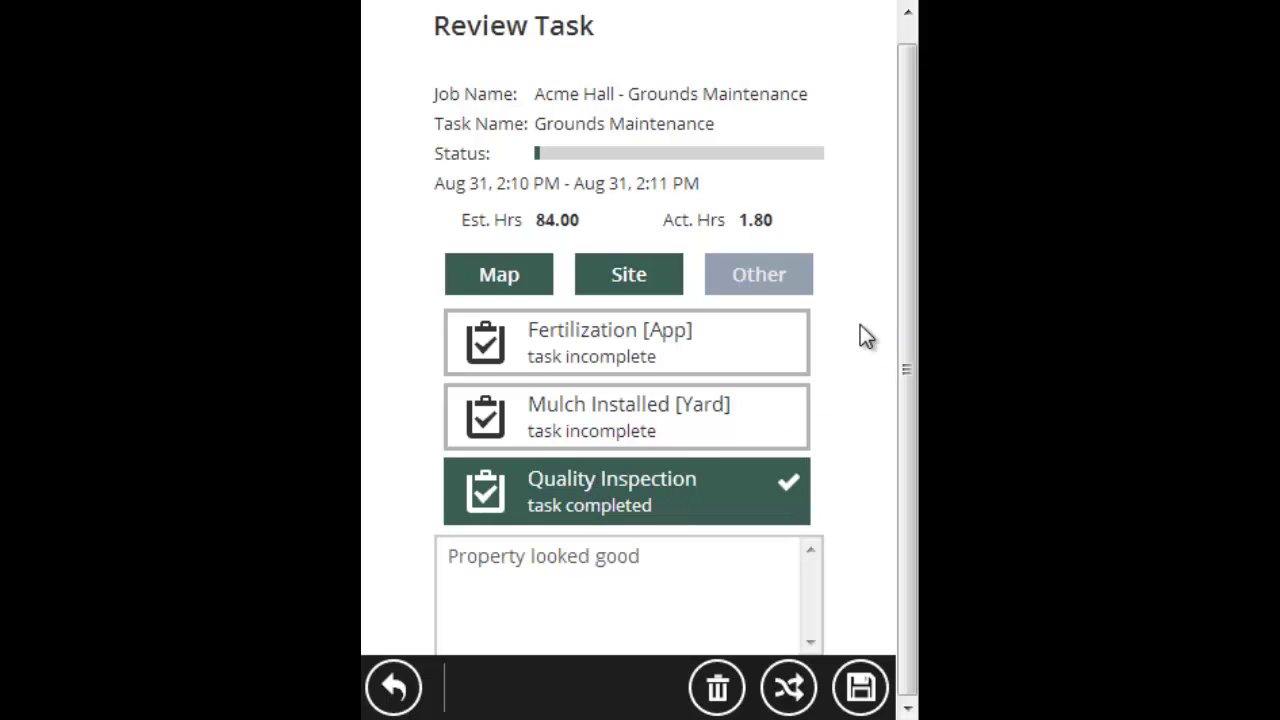
{"action": "double_click", "coordinate": [645, 490]}
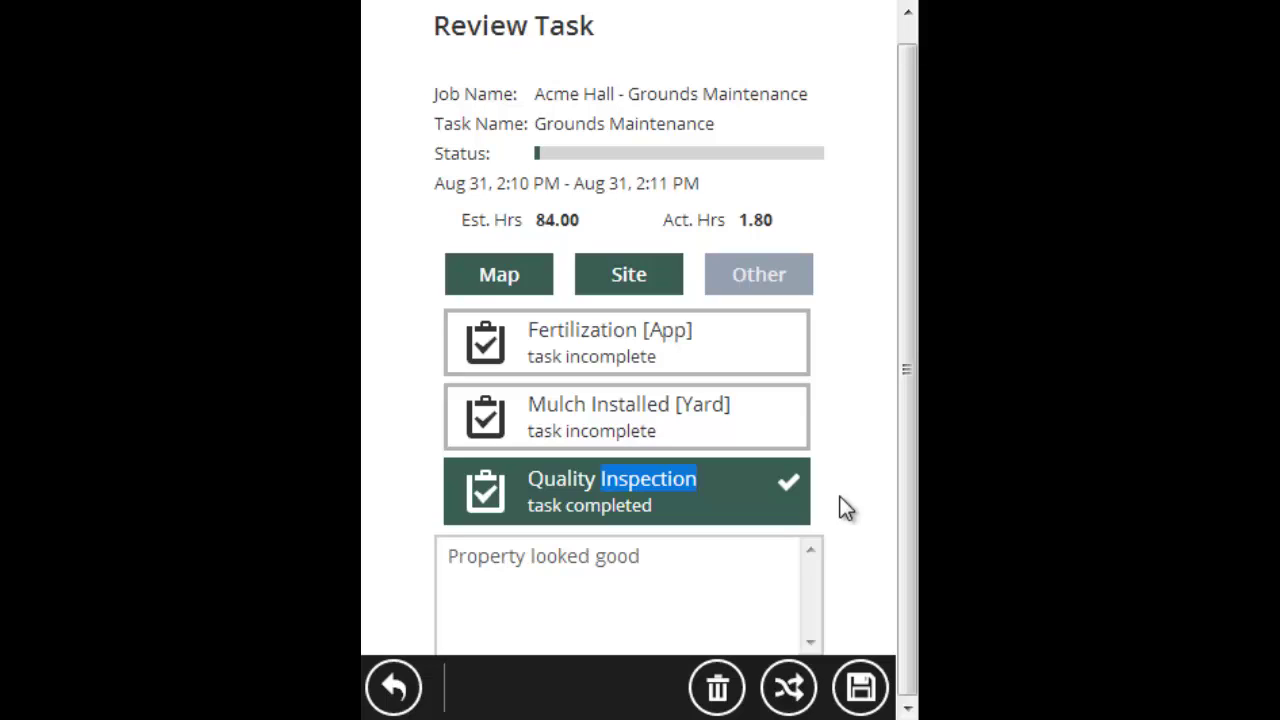
{"action": "left_click", "coordinate": [645, 350]}
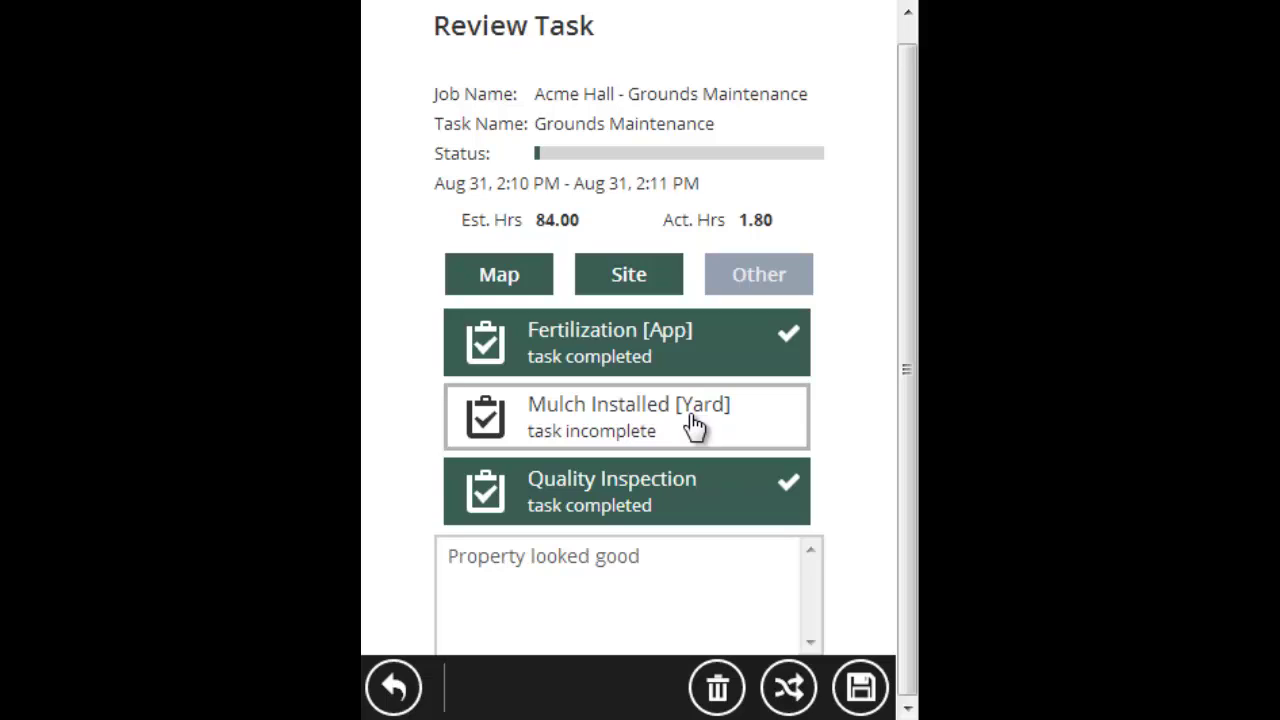
- Mark Mulch Installed [Yard] as completed with a quantity of 7.5 and save the task review
{"action": "left_click", "coordinate": [694, 425]}
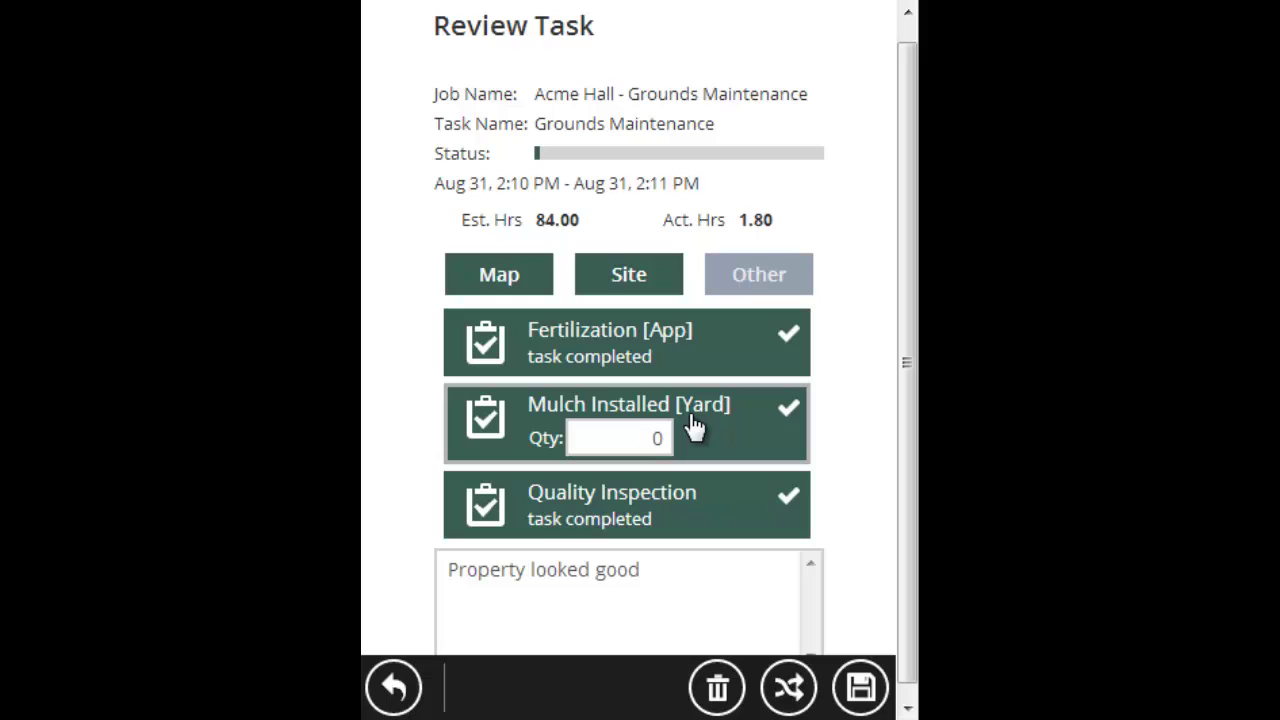
{"action": "left_click", "coordinate": [637, 442]}
{"action": "key", "text": "BackSpace"}
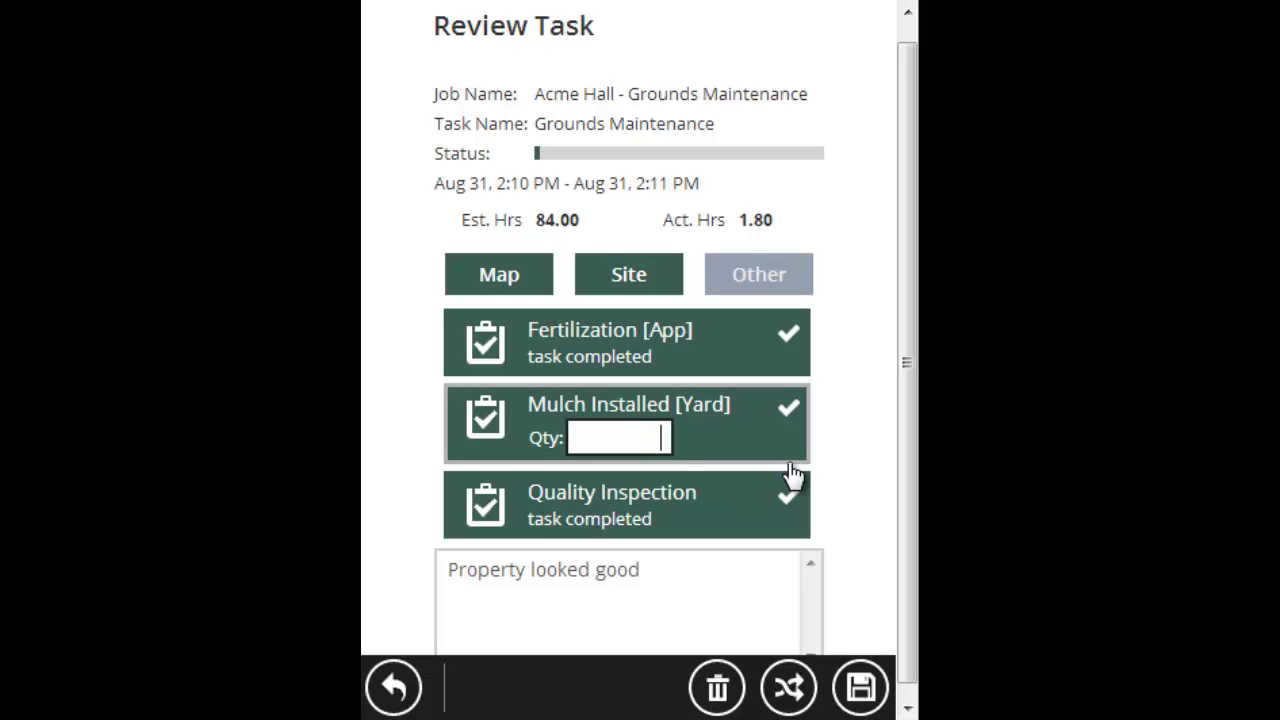
{"action": "type", "text": "7.5"}
{"action": "left_click", "coordinate": [868, 468]}
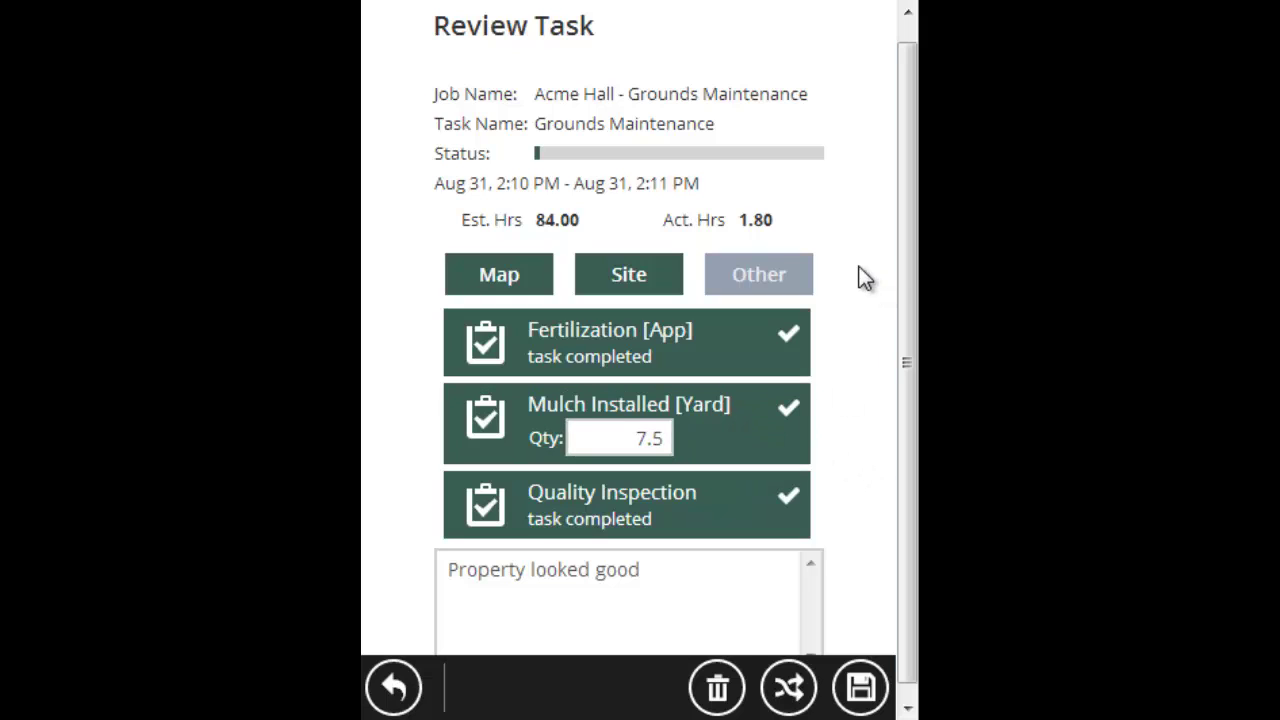
{"action": "scroll", "coordinate": [880, 312], "scroll_direction": "down", "scroll_amount": 1}
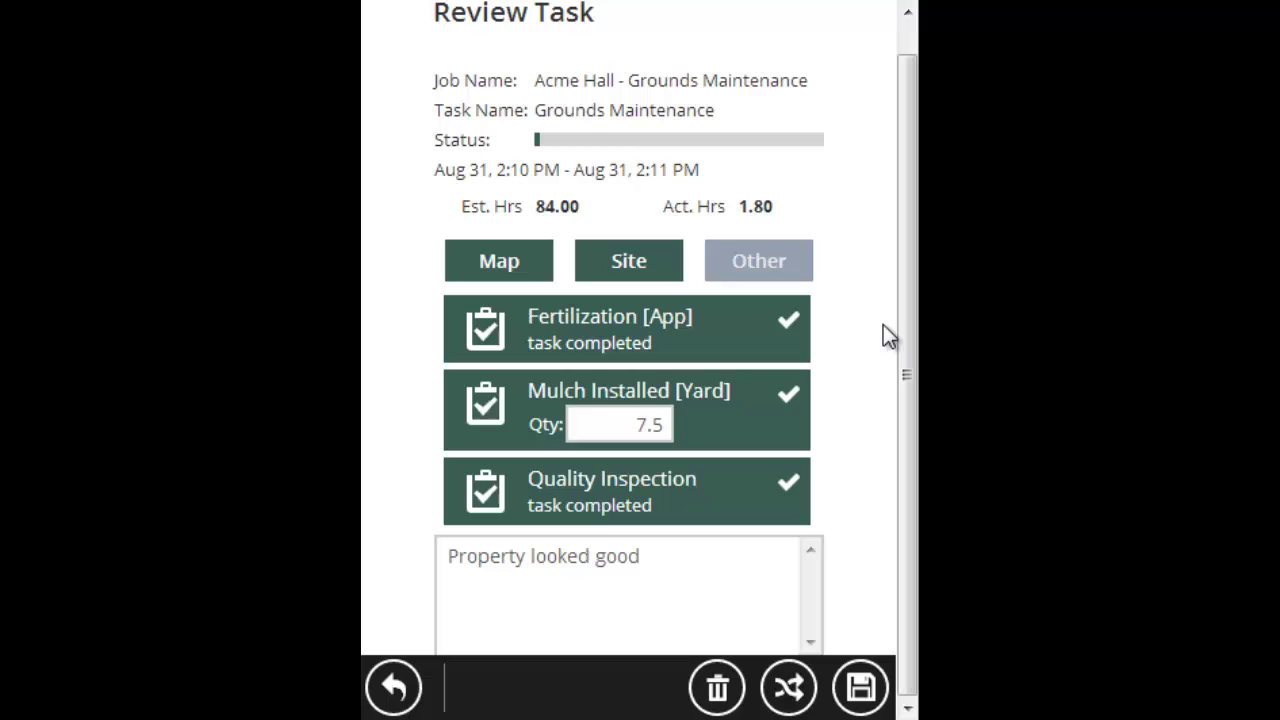
{"action": "left_click", "coordinate": [862, 688]}
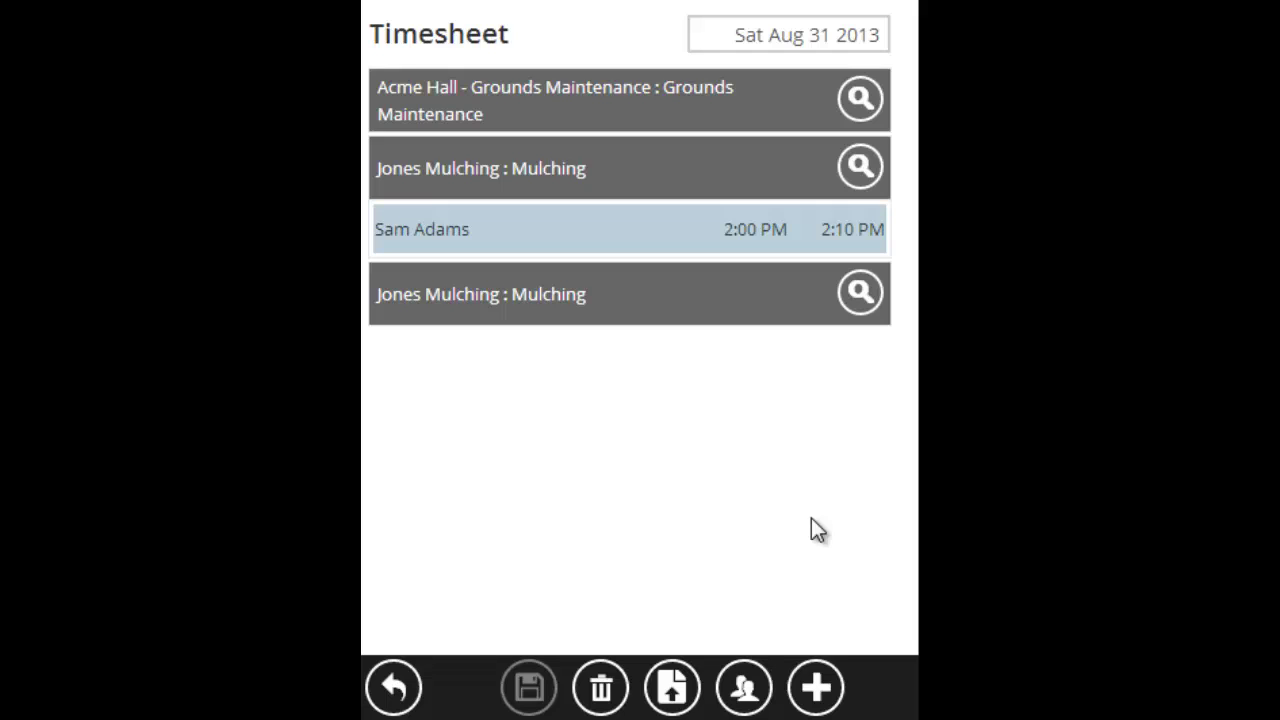
- Delete the entire Sat Aug 31 2013 timesheet and confirm the deletion
{"action": "left_click", "coordinate": [393, 687]}
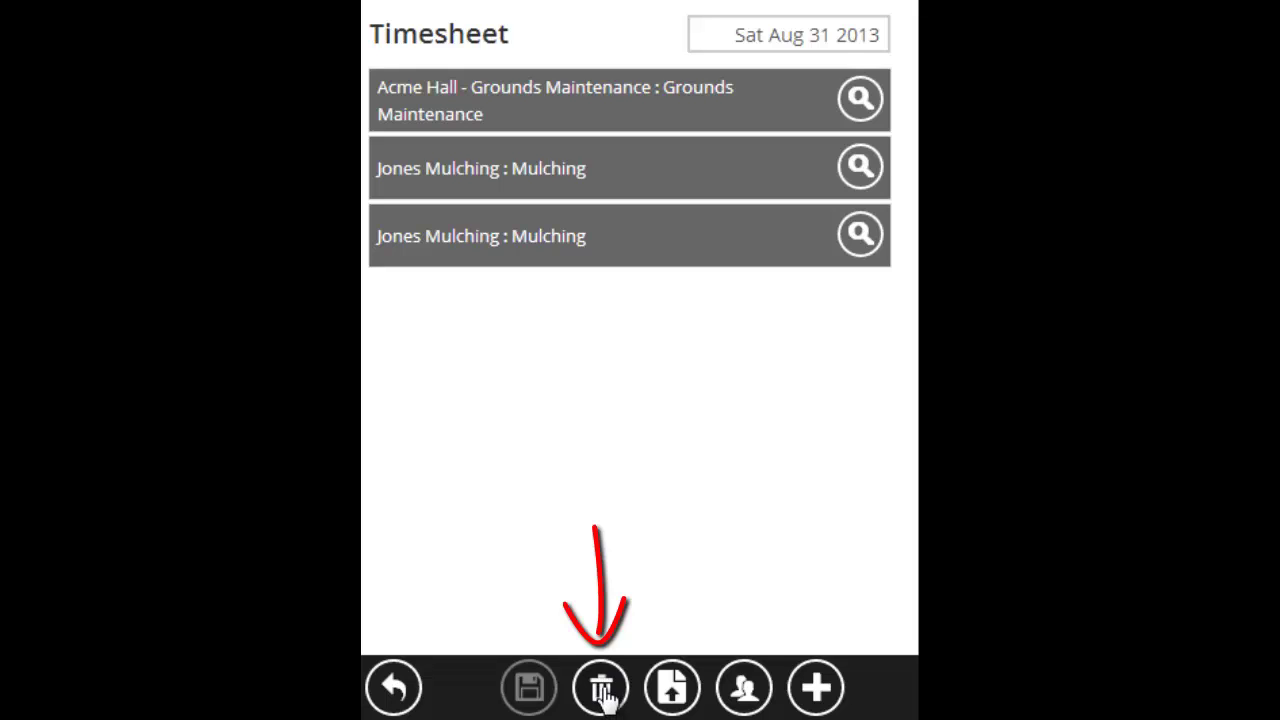
{"action": "left_click", "coordinate": [601, 688]}
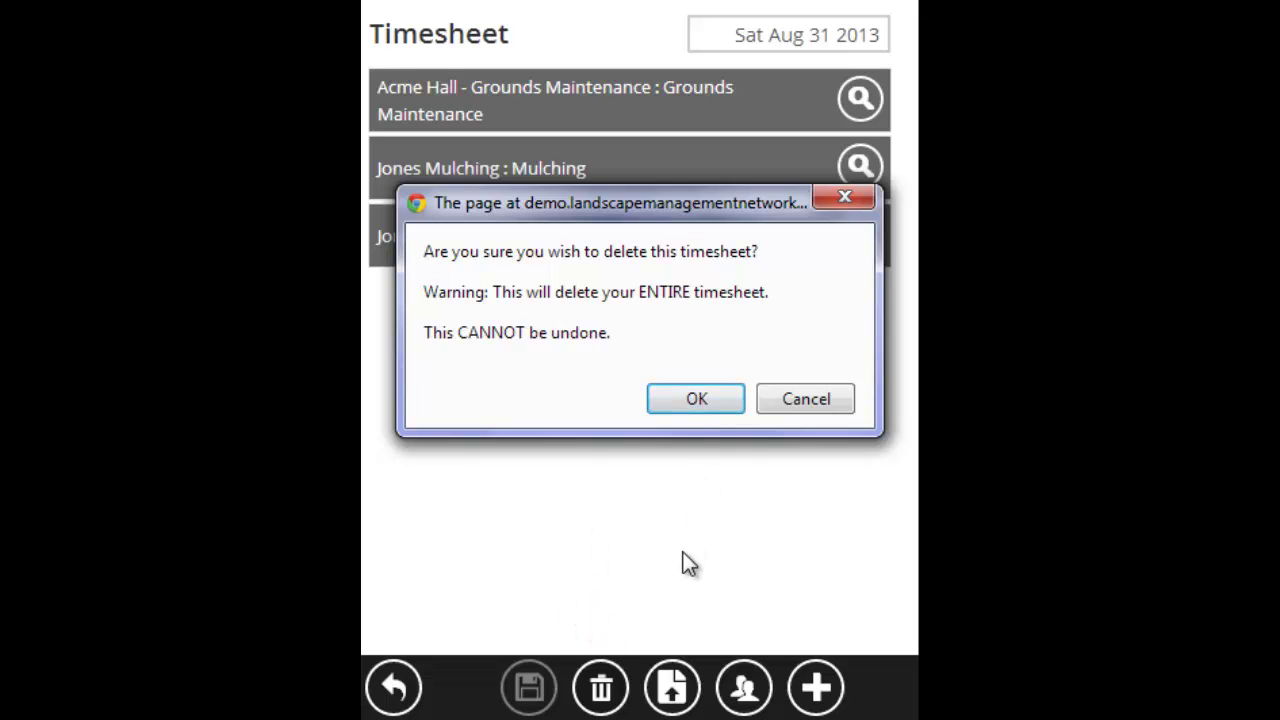
{"action": "left_click", "coordinate": [718, 395]}
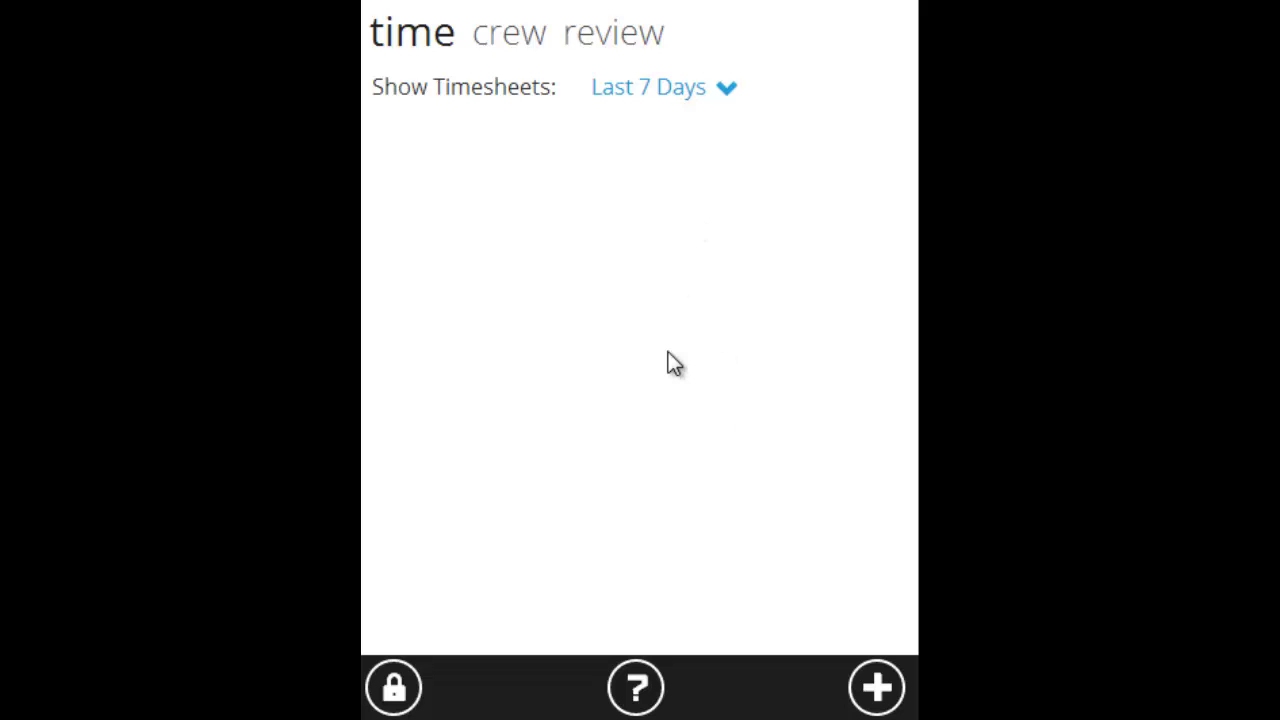